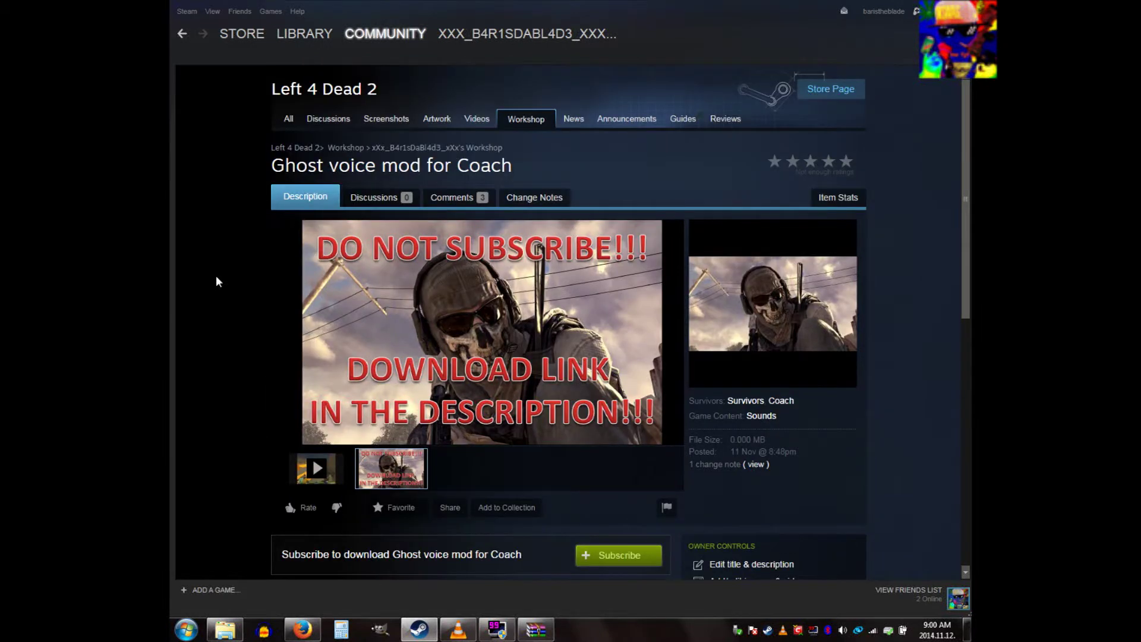
{"action": "scroll", "coordinate": [216, 278], "scroll_direction": "down", "scroll_amount": 1}
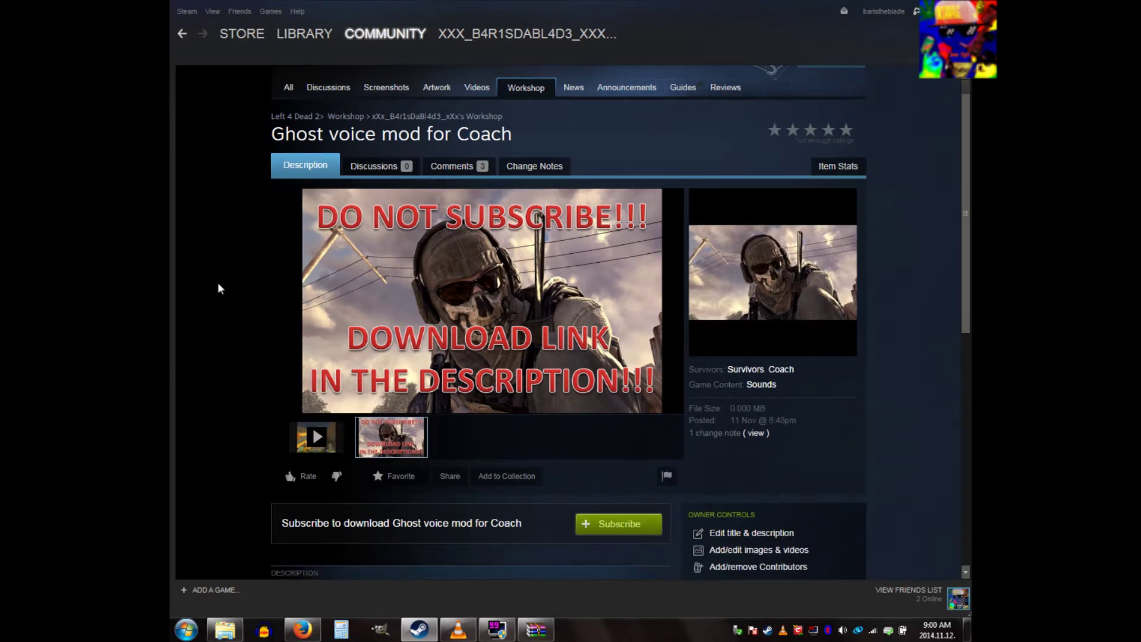
{"action": "scroll", "coordinate": [219, 282], "scroll_direction": "down", "scroll_amount": 2}
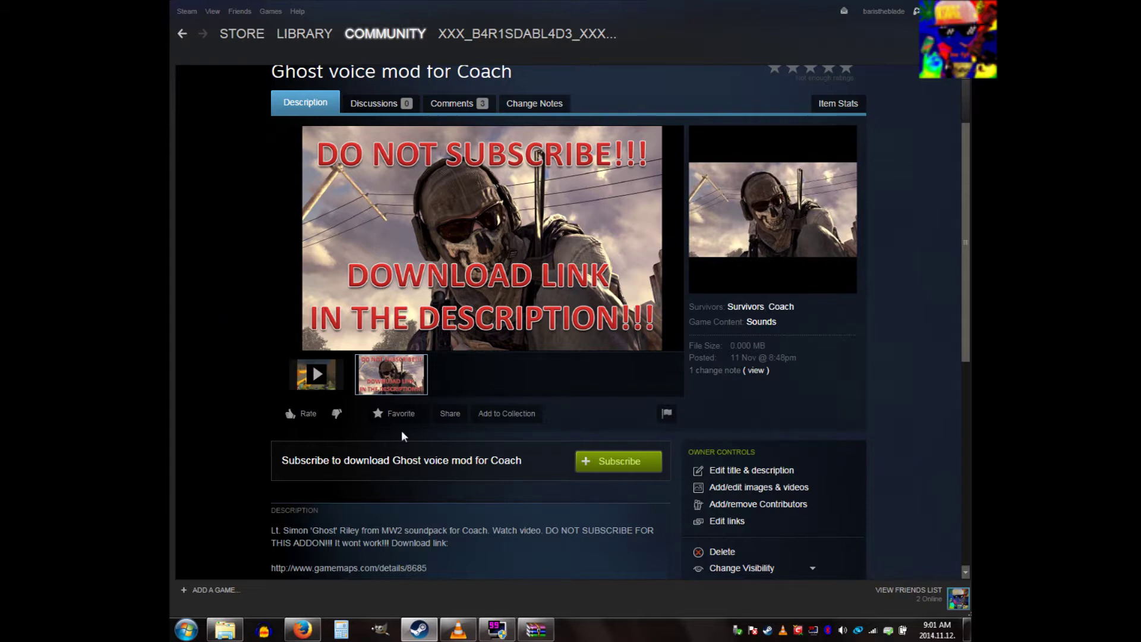
Select text in the Workshop item's subscribe heading and description
{"action": "left_click_drag", "start_coordinate": [534, 466], "coordinate": [281, 461]}
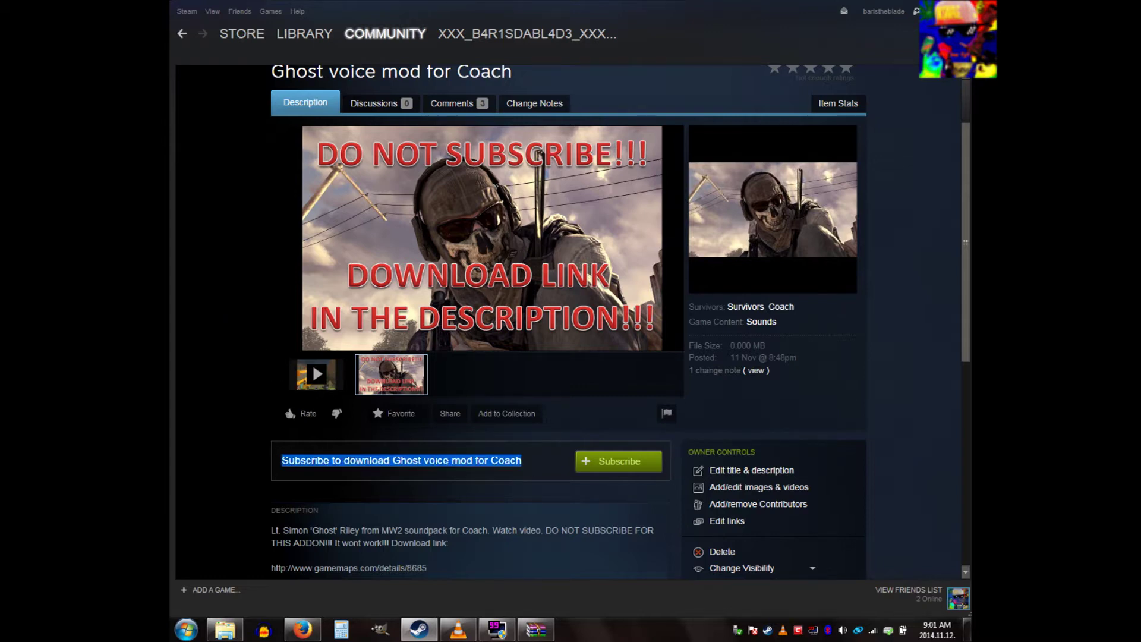
{"action": "scroll", "coordinate": [212, 452], "scroll_direction": "down", "scroll_amount": 3}
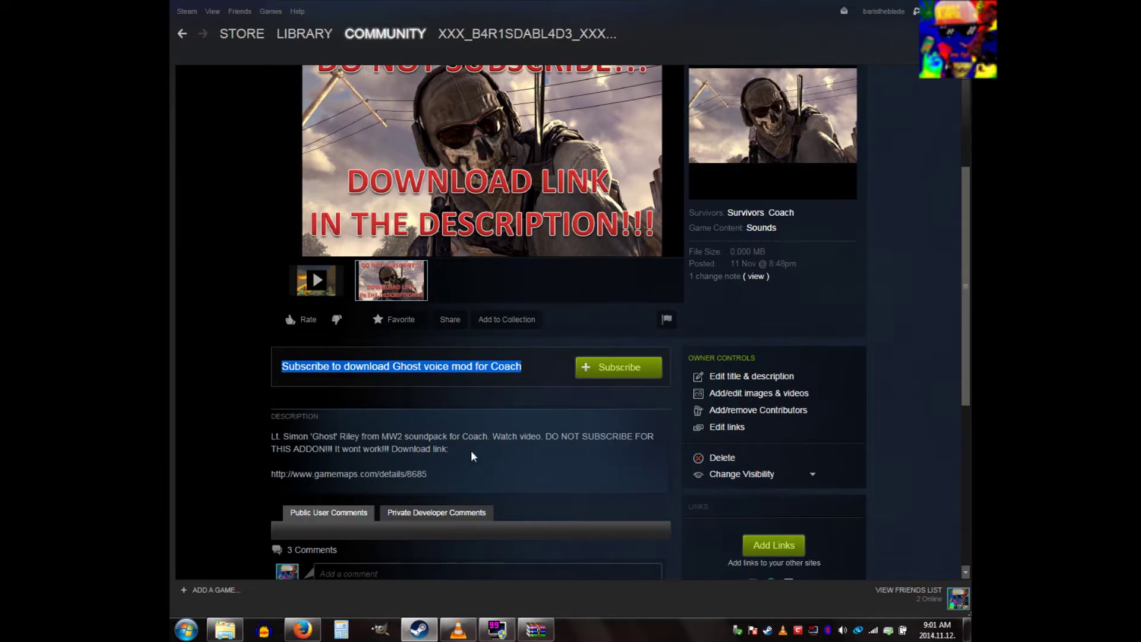
{"action": "mouse_move", "coordinate": [449, 449]}
{"action": "left_mouse_down"}
{"action": "mouse_move", "coordinate": [285, 339]}
{"action": "mouse_move", "coordinate": [276, 550]}
{"action": "left_mouse_up"}
{"action": "mouse_move", "coordinate": [464, 449]}
{"action": "left_mouse_down"}
{"action": "mouse_move", "coordinate": [272, 429]}
{"action": "mouse_move", "coordinate": [463, 450]}
{"action": "mouse_move", "coordinate": [282, 436]}
{"action": "left_mouse_up"}
{"action": "left_click", "coordinate": [272, 436]}
{"action": "left_click", "coordinate": [464, 451]}
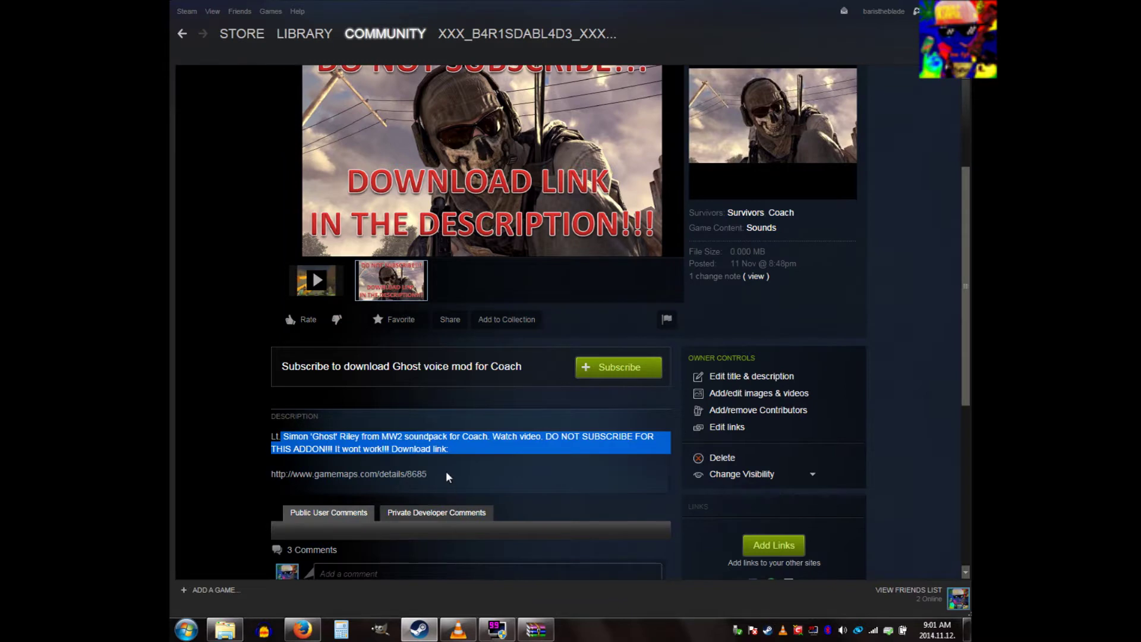
Select the gamemaps.com download link address and switch to the GameMaps browser window
{"action": "left_click_drag", "start_coordinate": [428, 474], "coordinate": [268, 464]}
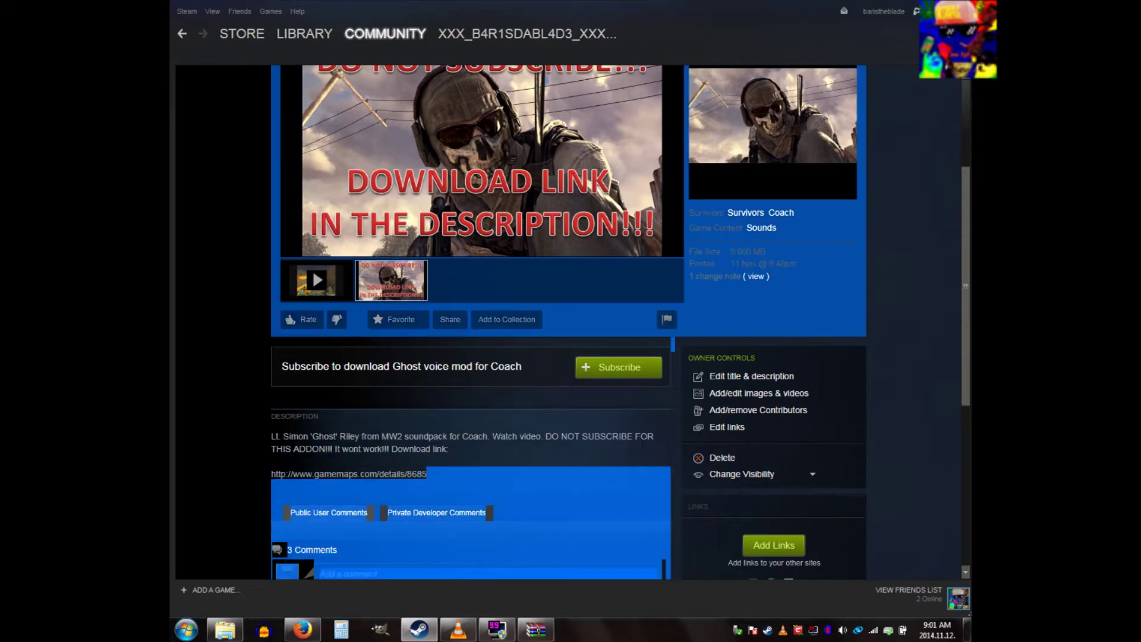
{"action": "left_click_drag", "start_coordinate": [267, 464], "coordinate": [275, 473]}
{"action": "left_click", "coordinate": [270, 475]}
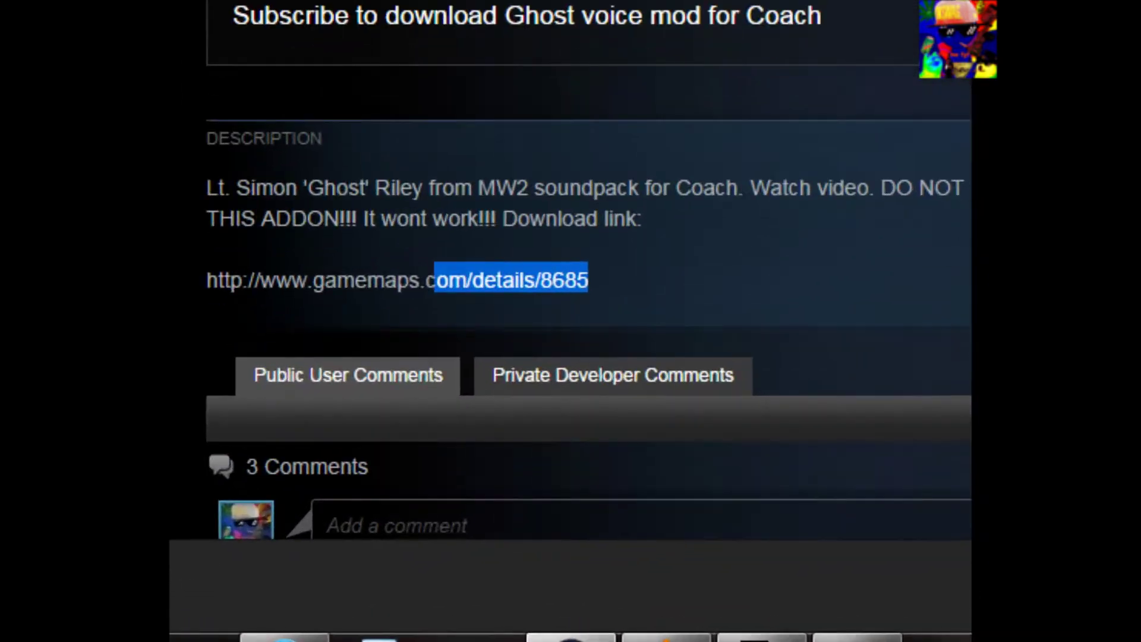
{"action": "mouse_move", "coordinate": [450, 446]}
{"action": "left_mouse_down"}
{"action": "mouse_move", "coordinate": [261, 444]}
{"action": "mouse_move", "coordinate": [588, 499]}
{"action": "left_mouse_up"}
{"action": "left_click", "coordinate": [625, 322]}
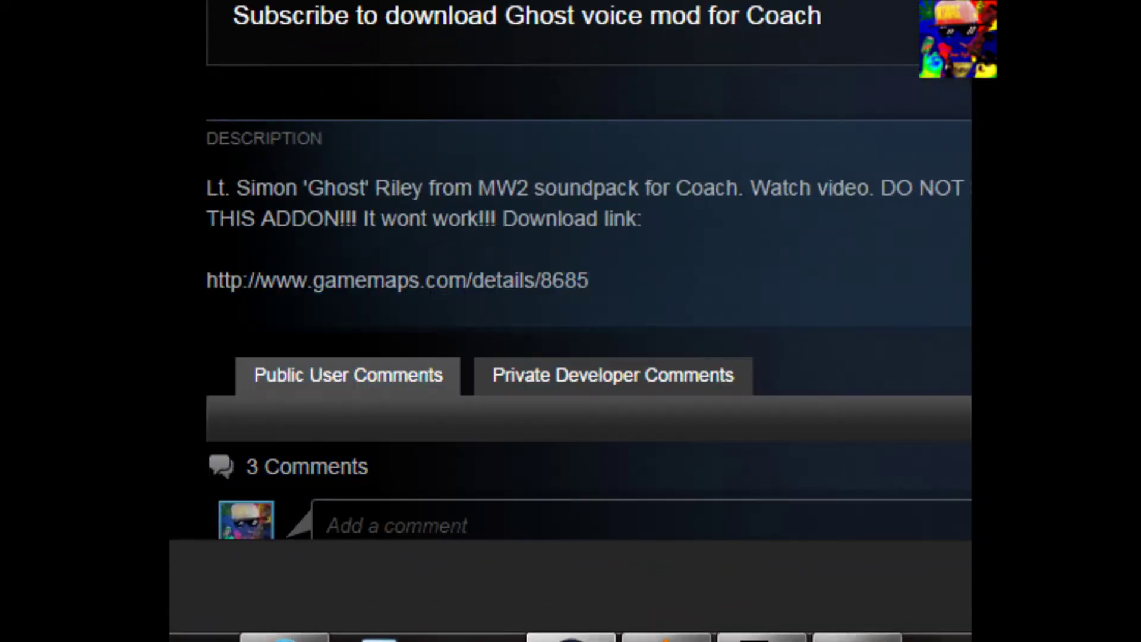
{"action": "left_click_drag", "start_coordinate": [588, 279], "coordinate": [221, 279]}
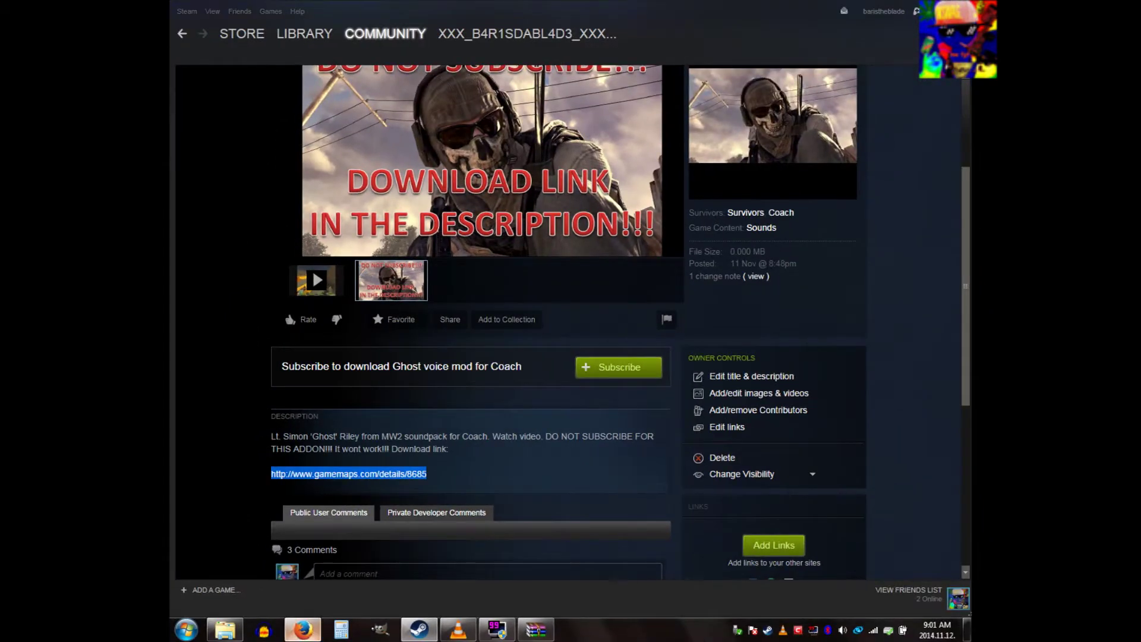
{"action": "left_click", "coordinate": [304, 629]}
Download the Ghost voice mod for Coach zip via the Dallas mirror and captcha, opening it in WinRAR
{"action": "left_click", "coordinate": [182, 46]}
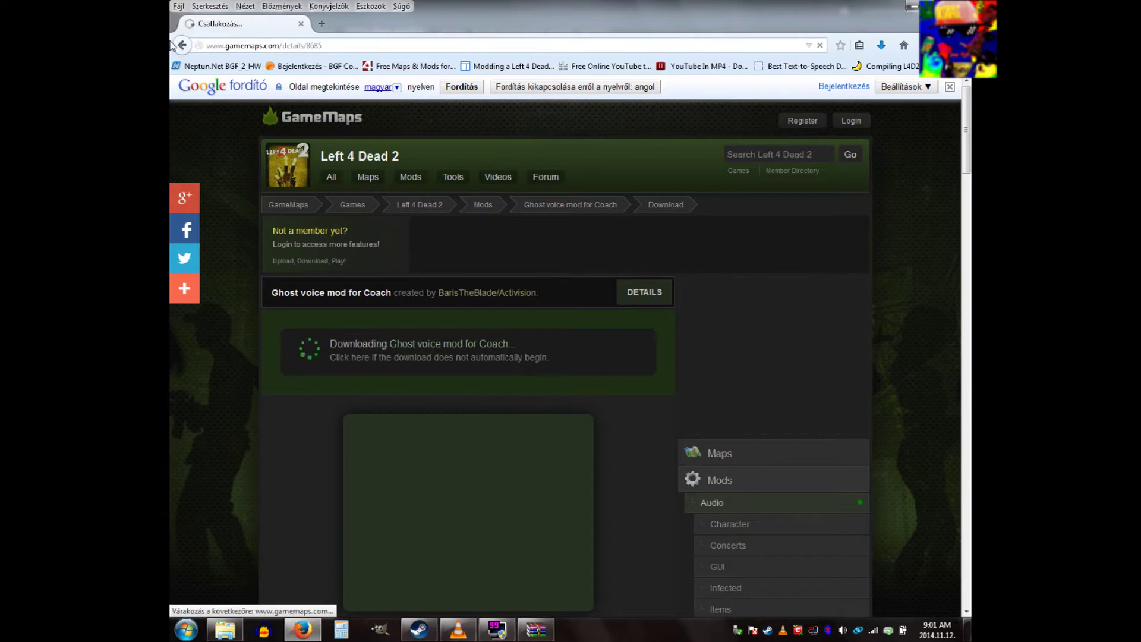
{"action": "scroll", "coordinate": [458, 358], "scroll_direction": "down", "scroll_amount": 10}
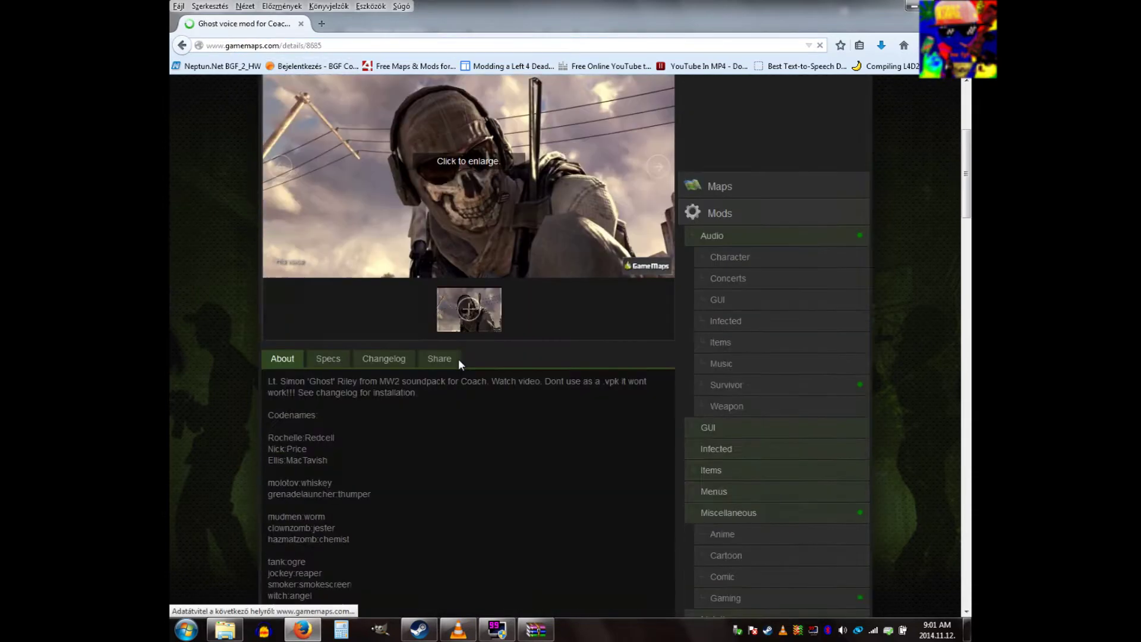
{"action": "scroll", "coordinate": [461, 354], "scroll_direction": "down", "scroll_amount": 5}
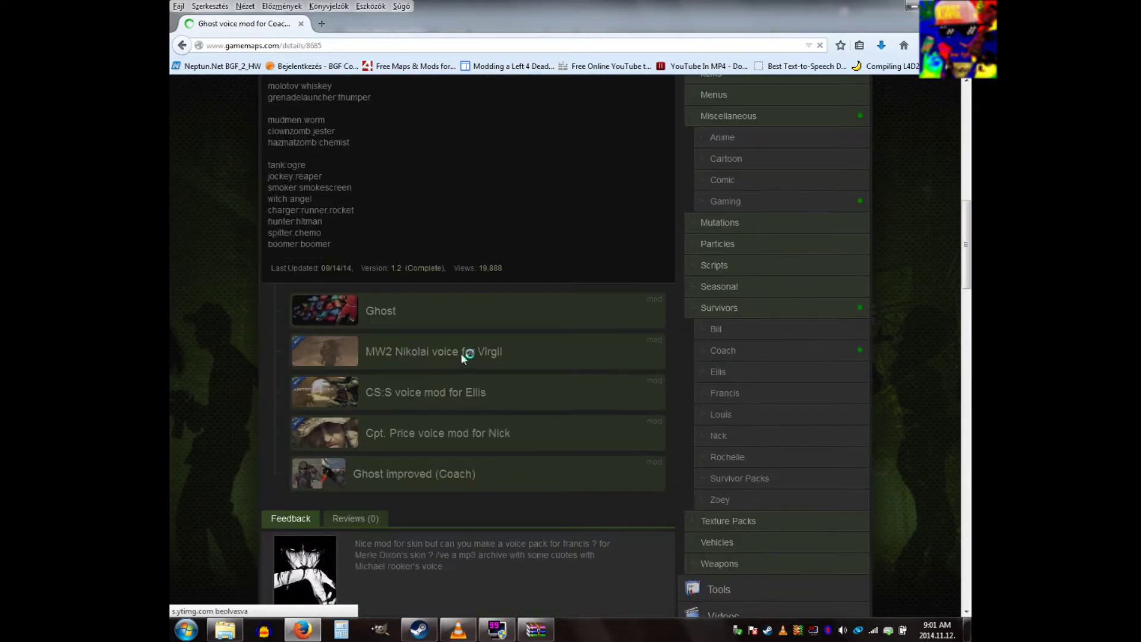
{"action": "left_click", "coordinate": [491, 310]}
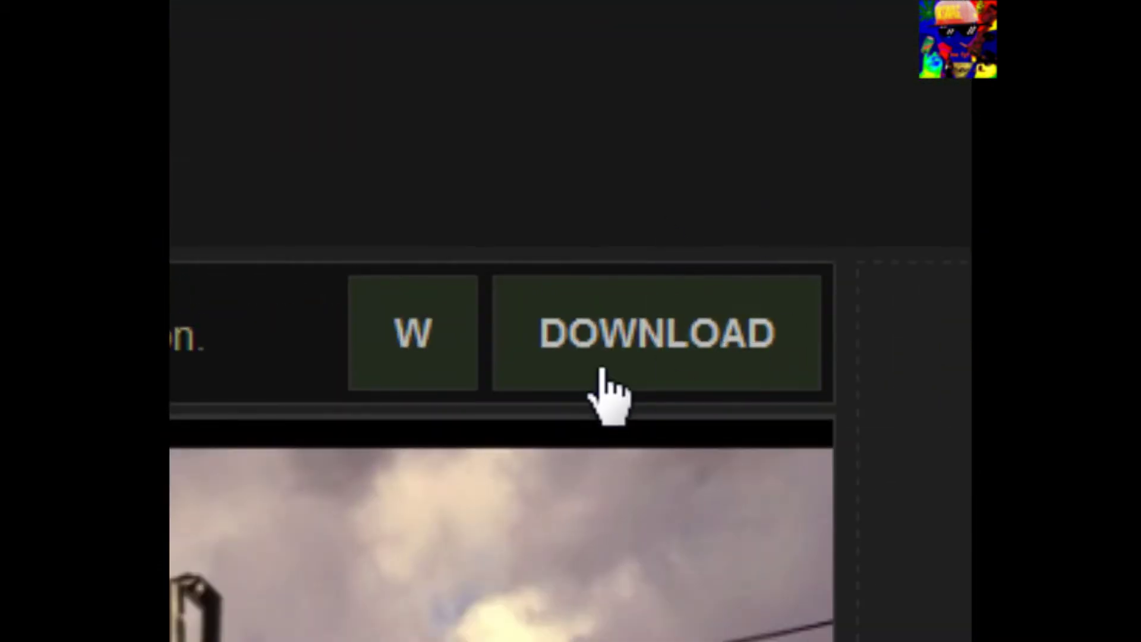
{"action": "left_click", "coordinate": [616, 381]}
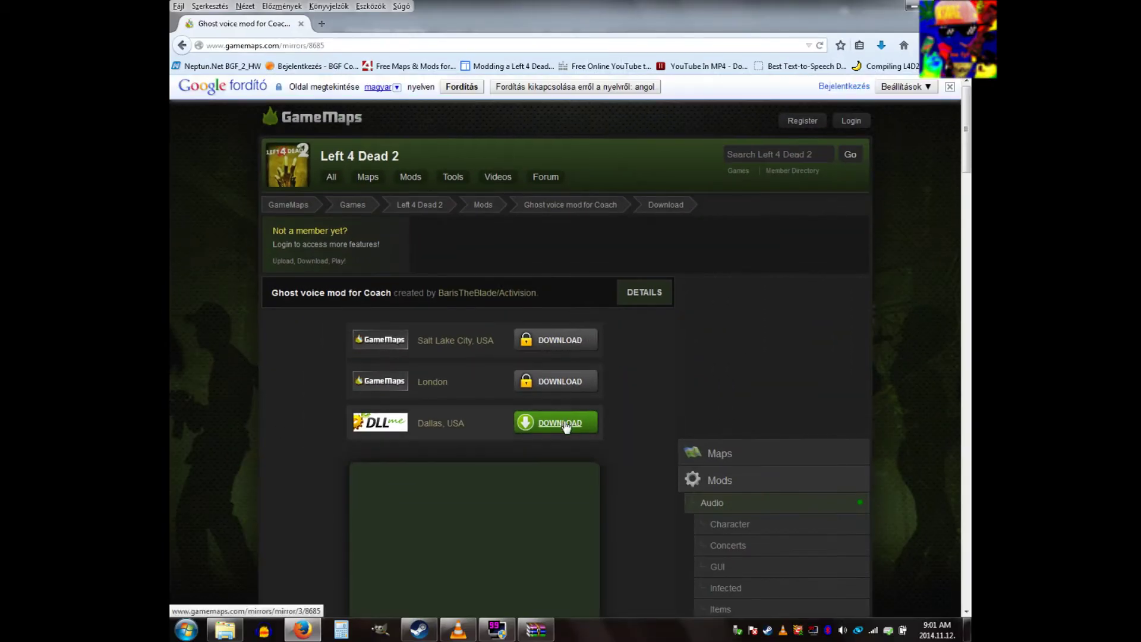
{"action": "left_click", "coordinate": [564, 427]}
{"action": "type", "text": "64e"}
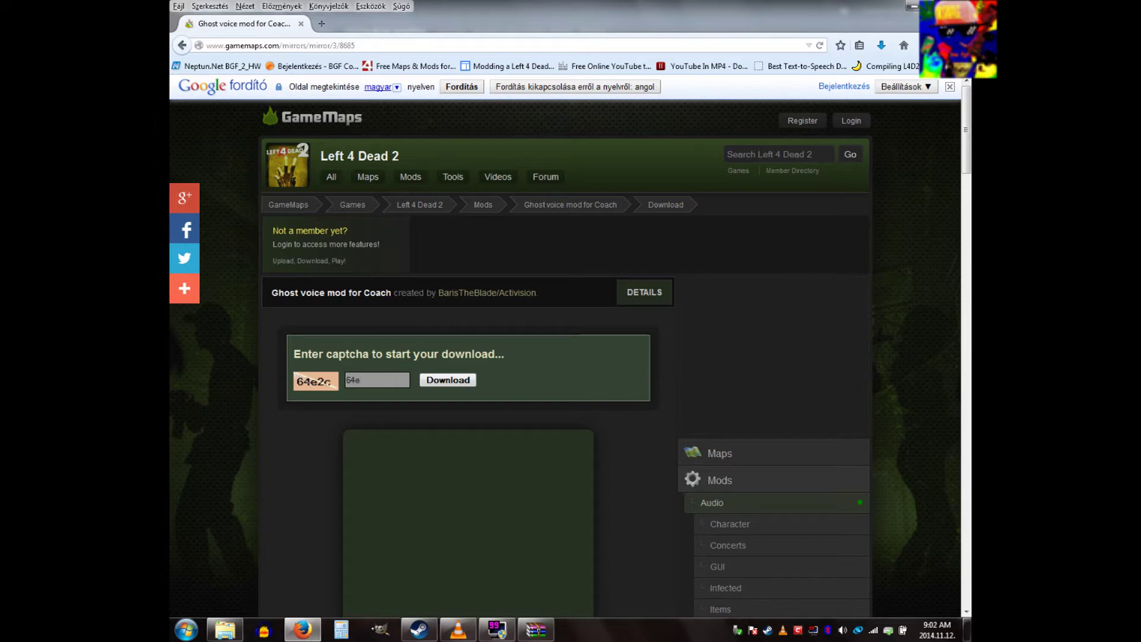
{"action": "type", "text": "2c"}
{"action": "left_click", "coordinate": [448, 380]}
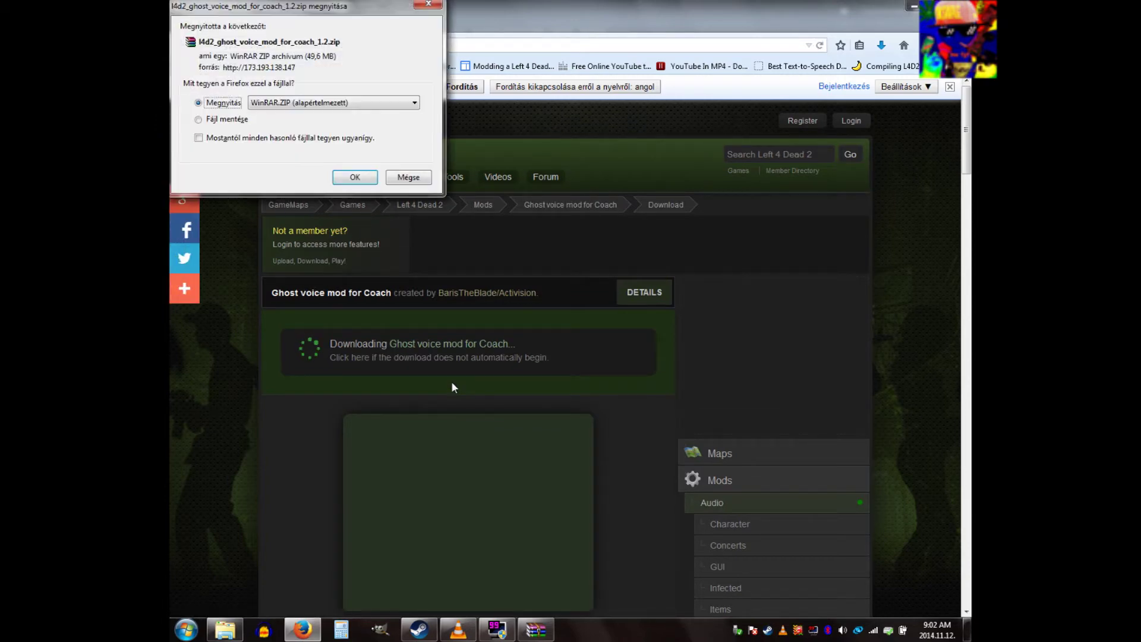
{"action": "left_click", "coordinate": [354, 177]}
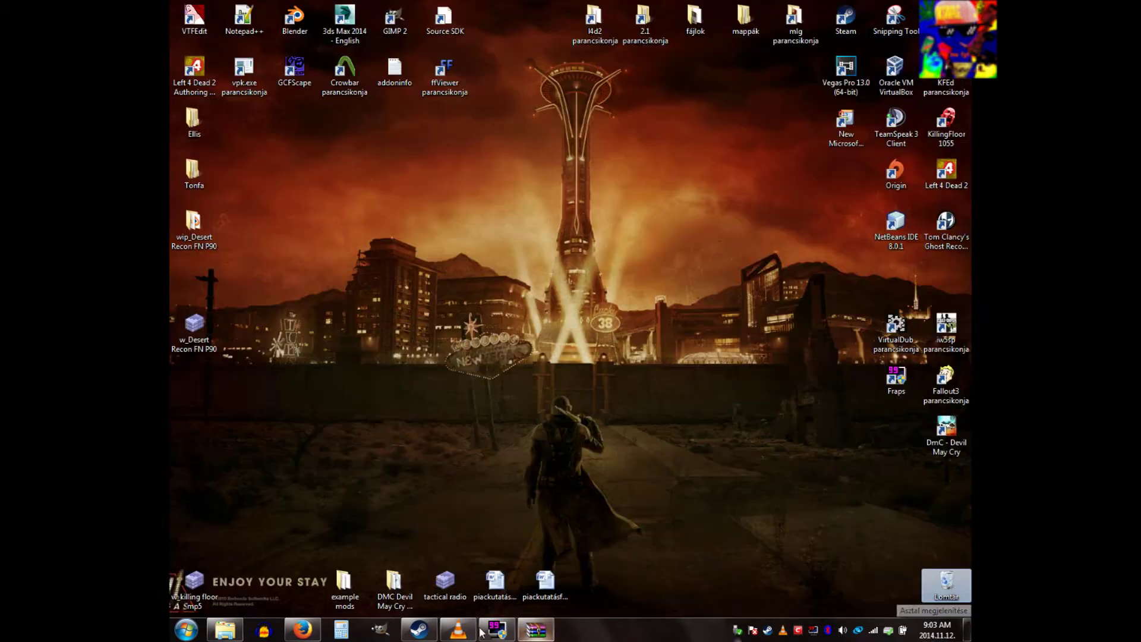
Drag coachghostvoicev3.1.vpk out of the archive onto the desktop, then close WinRAR
{"action": "left_click", "coordinate": [536, 630]}
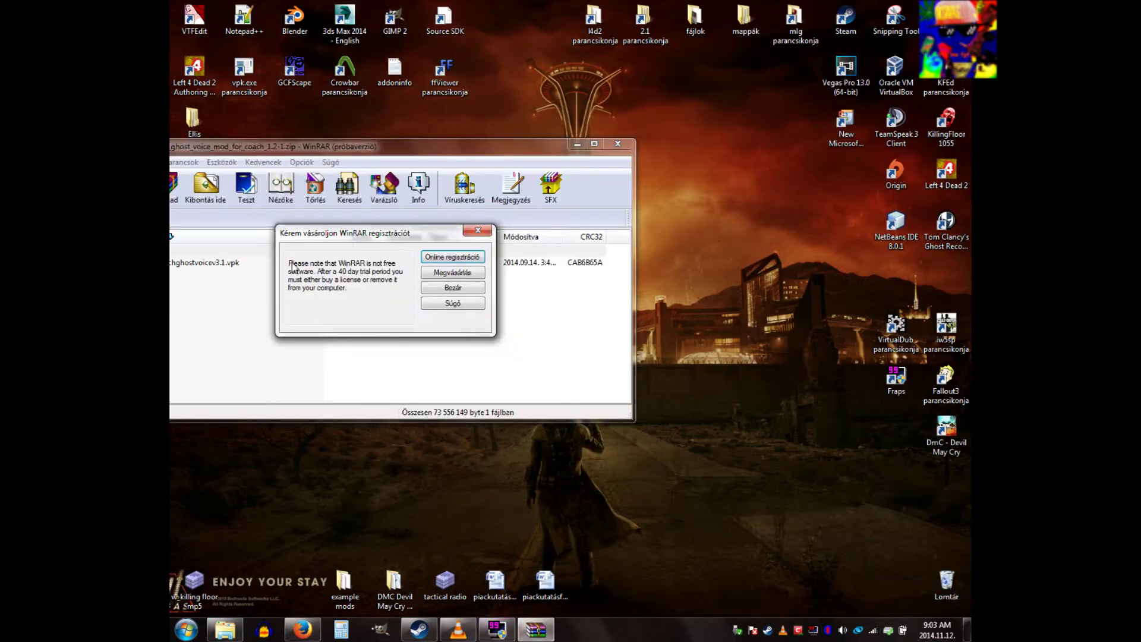
{"action": "left_click", "coordinate": [480, 231]}
{"action": "left_click_drag", "start_coordinate": [432, 146], "coordinate": [963, 163]}
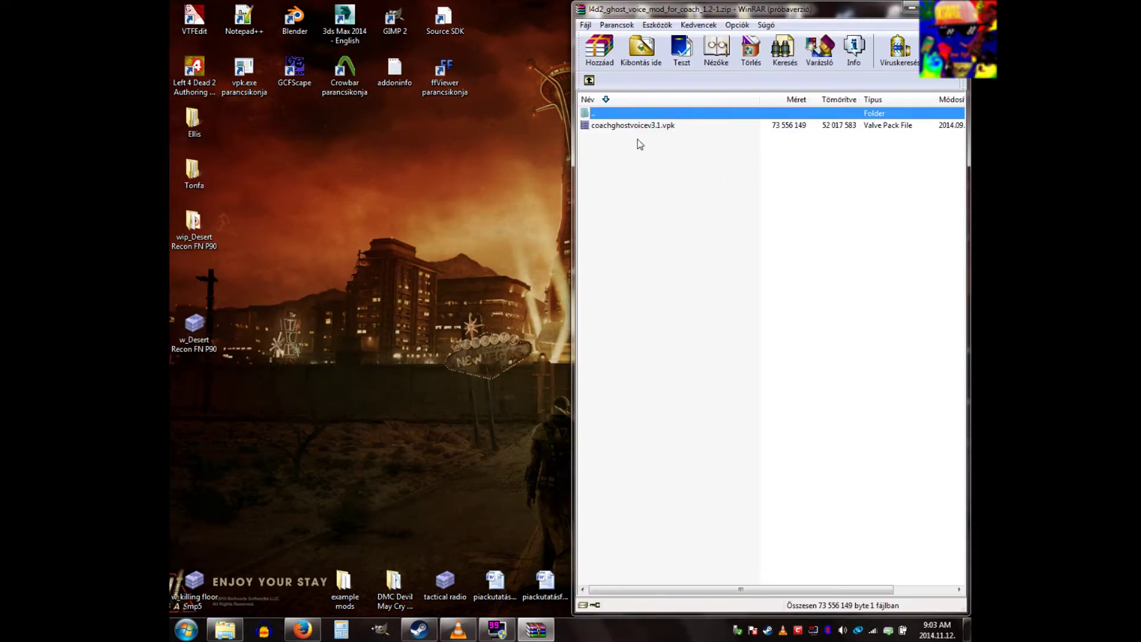
{"action": "left_click_drag", "start_coordinate": [632, 125], "coordinate": [502, 198]}
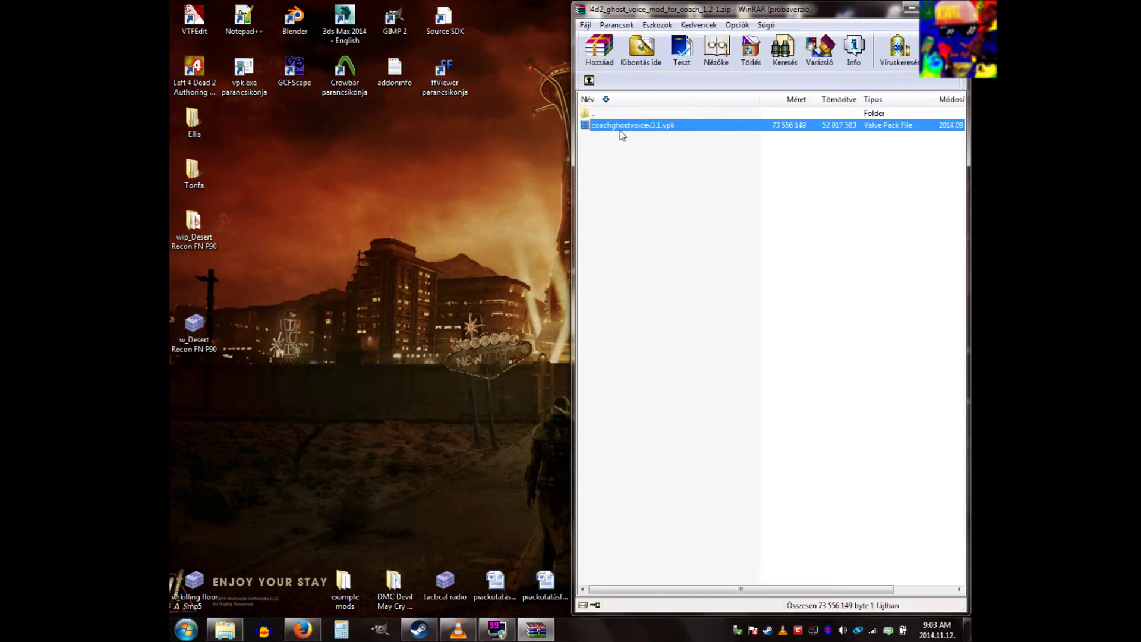
{"action": "left_click_drag", "start_coordinate": [231, 303], "coordinate": [213, 284]}
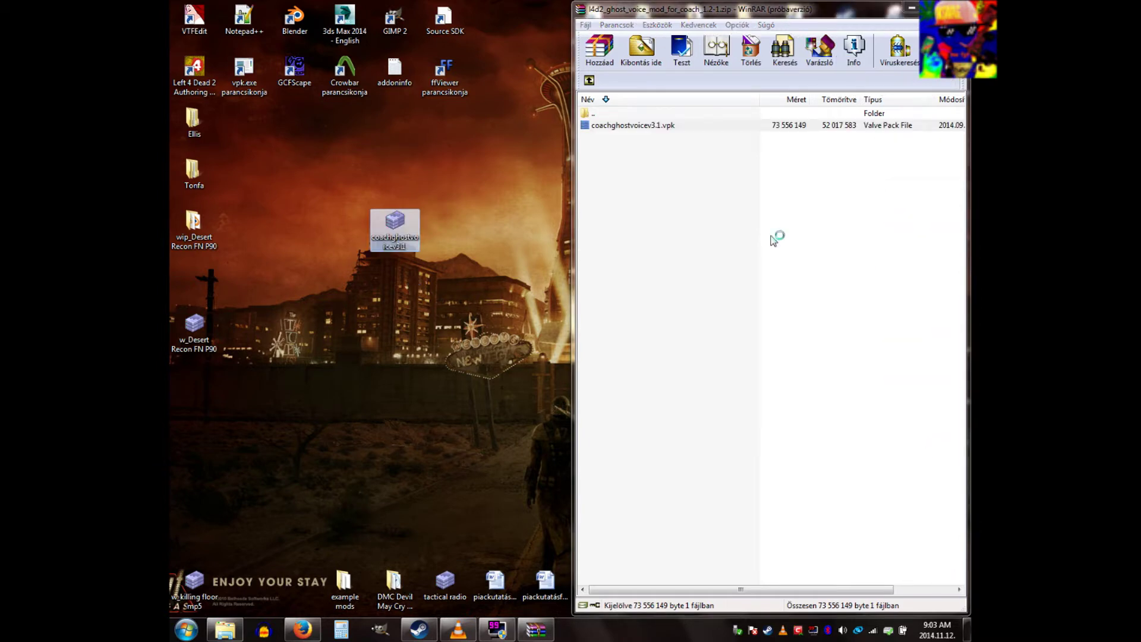
{"action": "left_click", "coordinate": [911, 9]}
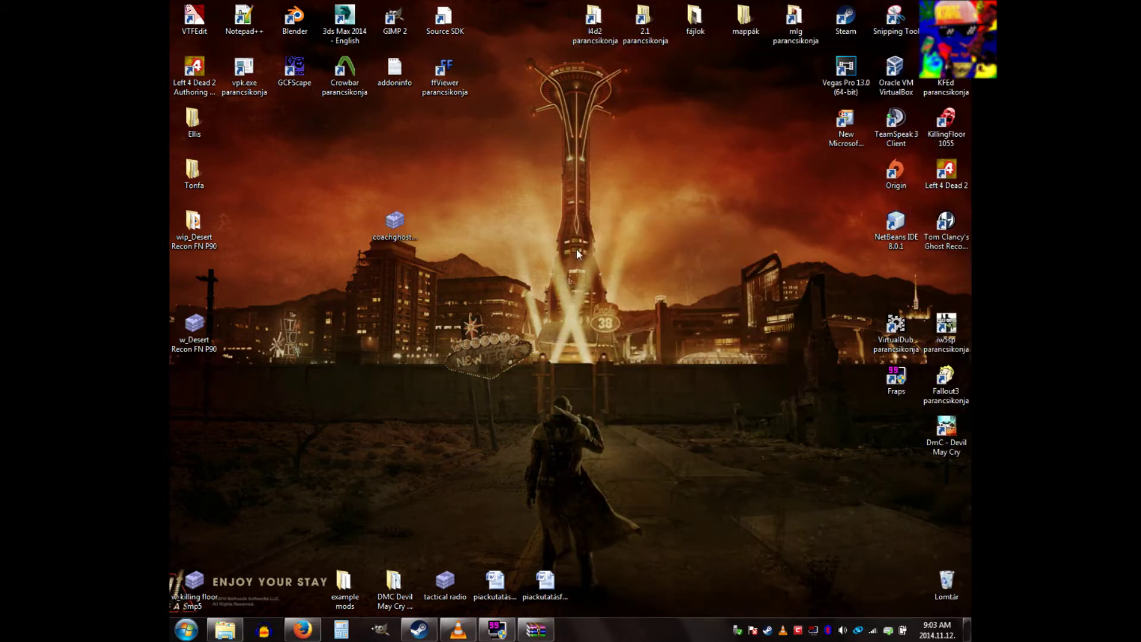
{"action": "left_click_drag", "start_coordinate": [396, 221], "coordinate": [400, 224]}
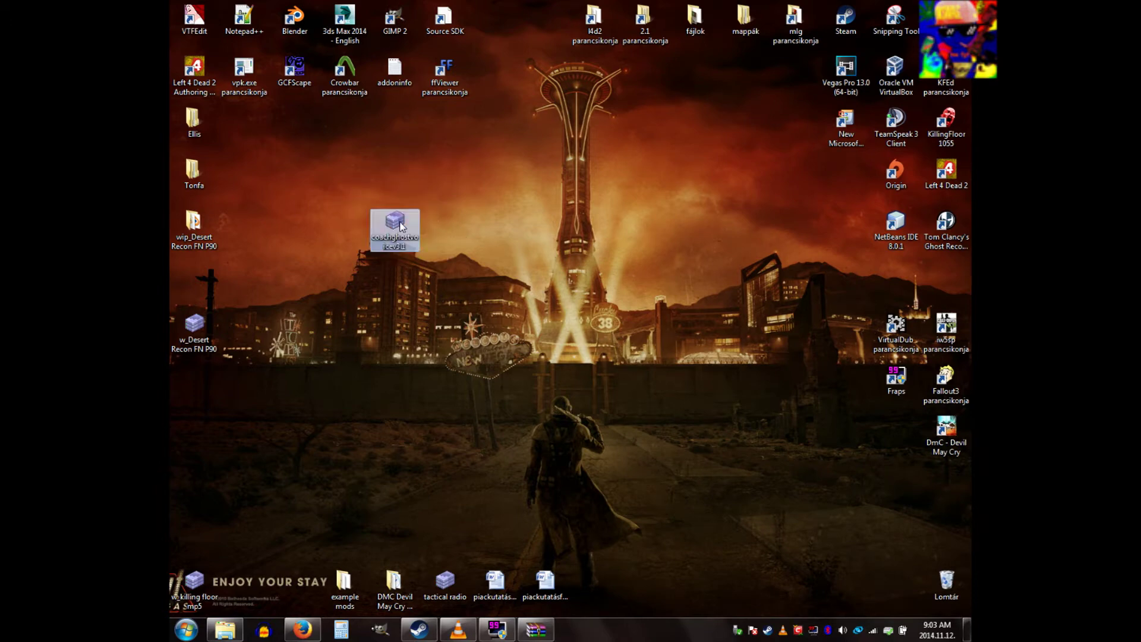
Find Left 4 Dead 2 Authoring Tools in Steam's library tools list and check its options
{"action": "left_click", "coordinate": [419, 630]}
{"action": "scroll", "coordinate": [535, 312], "scroll_direction": "up", "scroll_amount": 5}
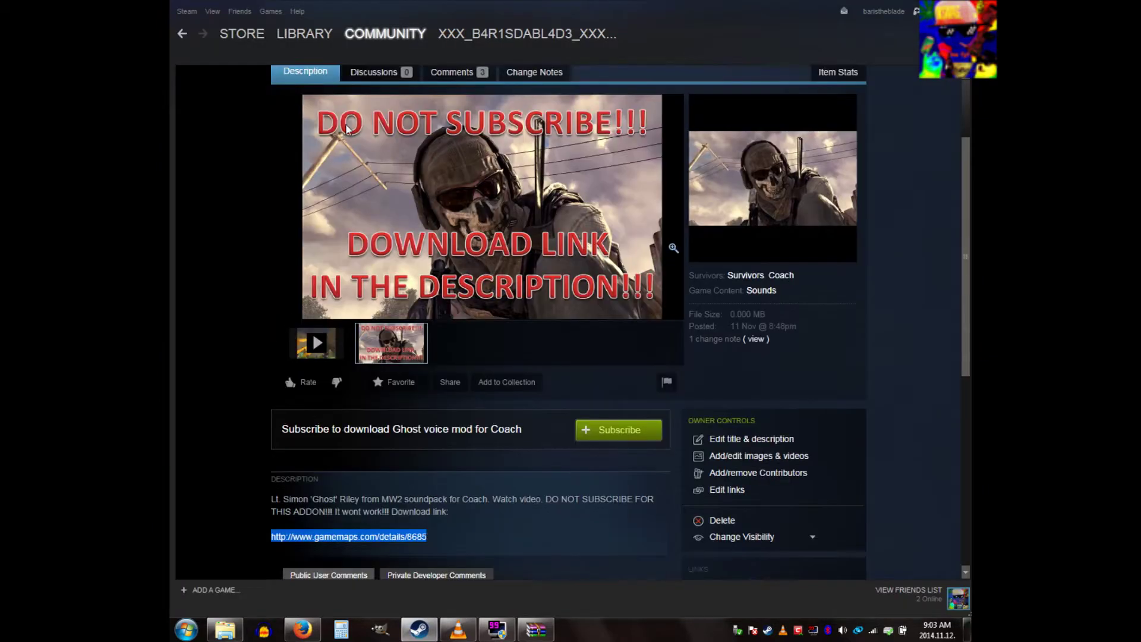
{"action": "mouse_move", "coordinate": [304, 35]}
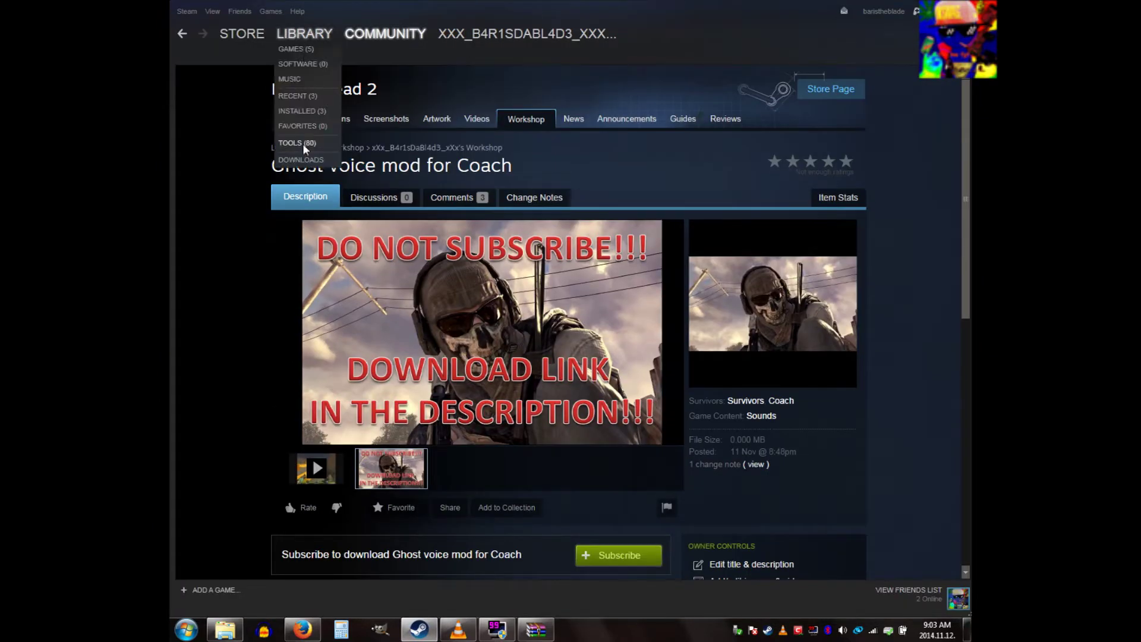
{"action": "left_click", "coordinate": [299, 142]}
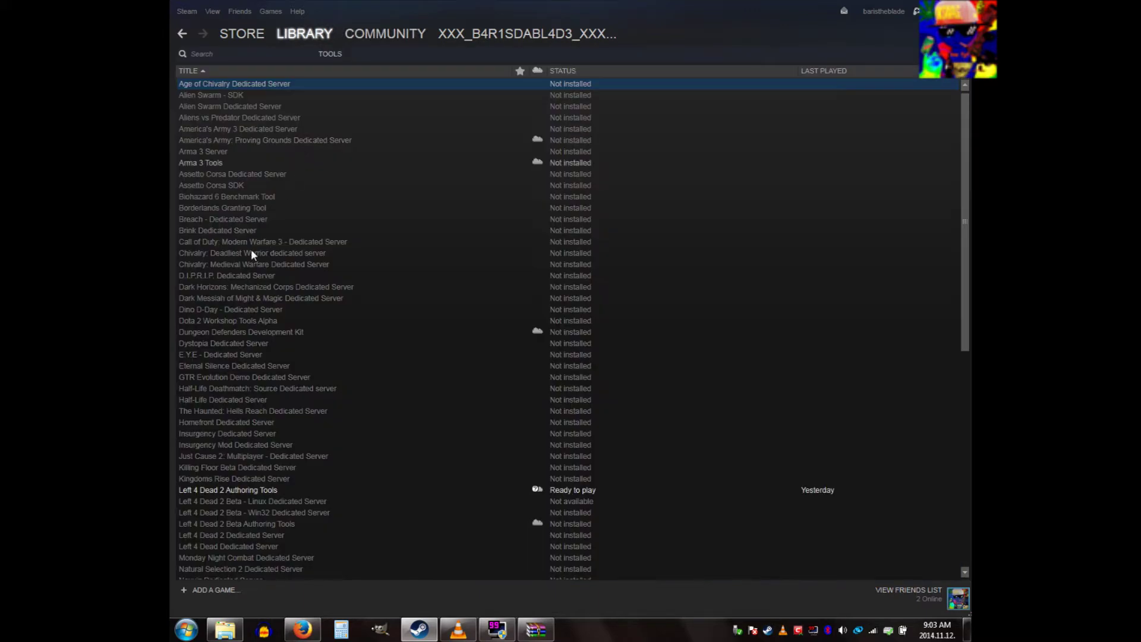
{"action": "scroll", "coordinate": [247, 245], "scroll_direction": "down", "scroll_amount": 3}
{"action": "scroll", "coordinate": [247, 245], "scroll_direction": "up", "scroll_amount": 6}
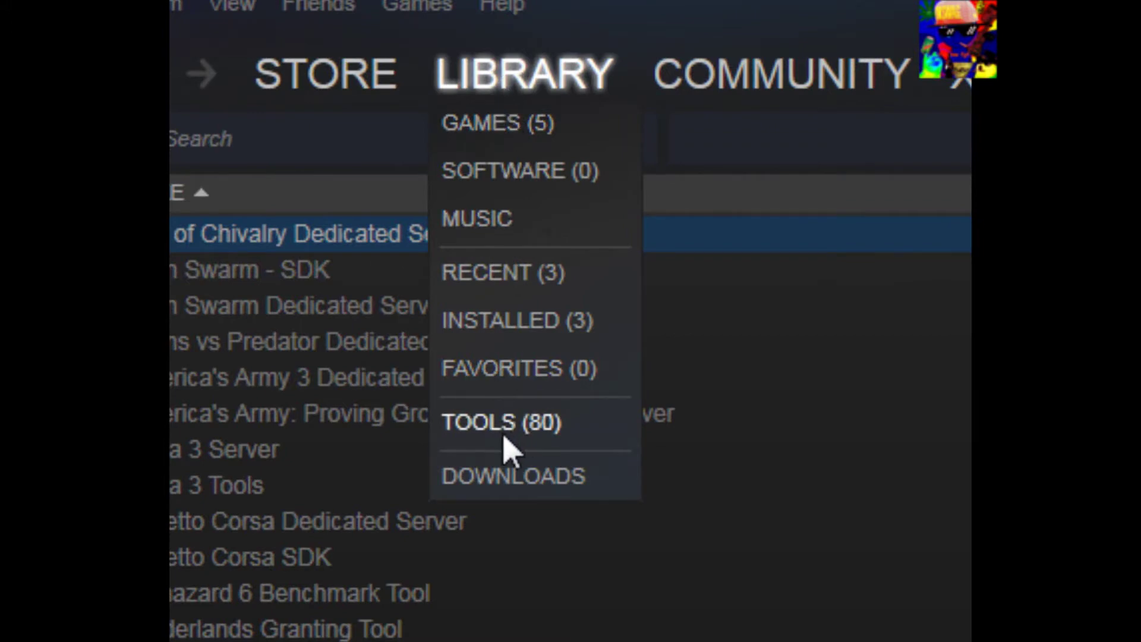
{"action": "left_click", "coordinate": [535, 436]}
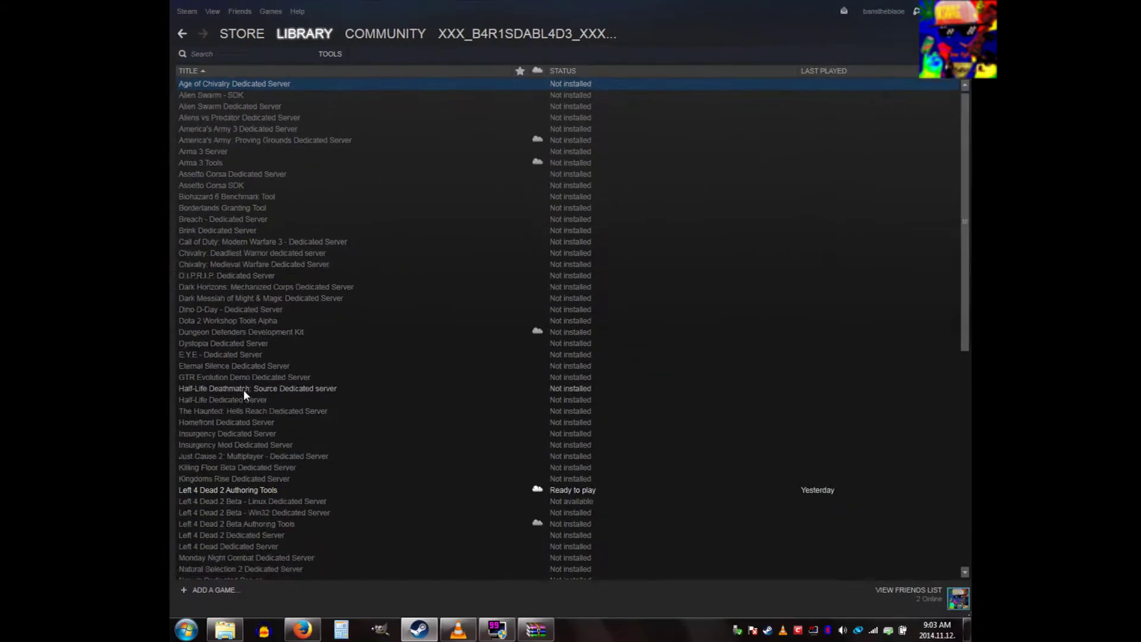
{"action": "scroll", "coordinate": [243, 390], "scroll_direction": "down", "scroll_amount": 5}
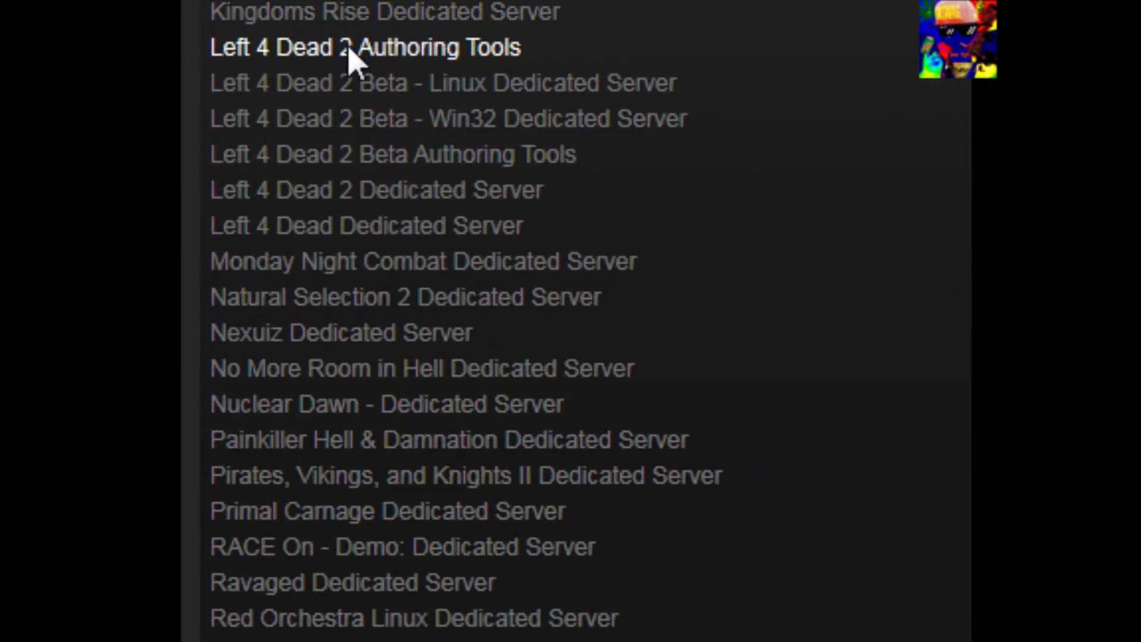
{"action": "right_click", "coordinate": [352, 55]}
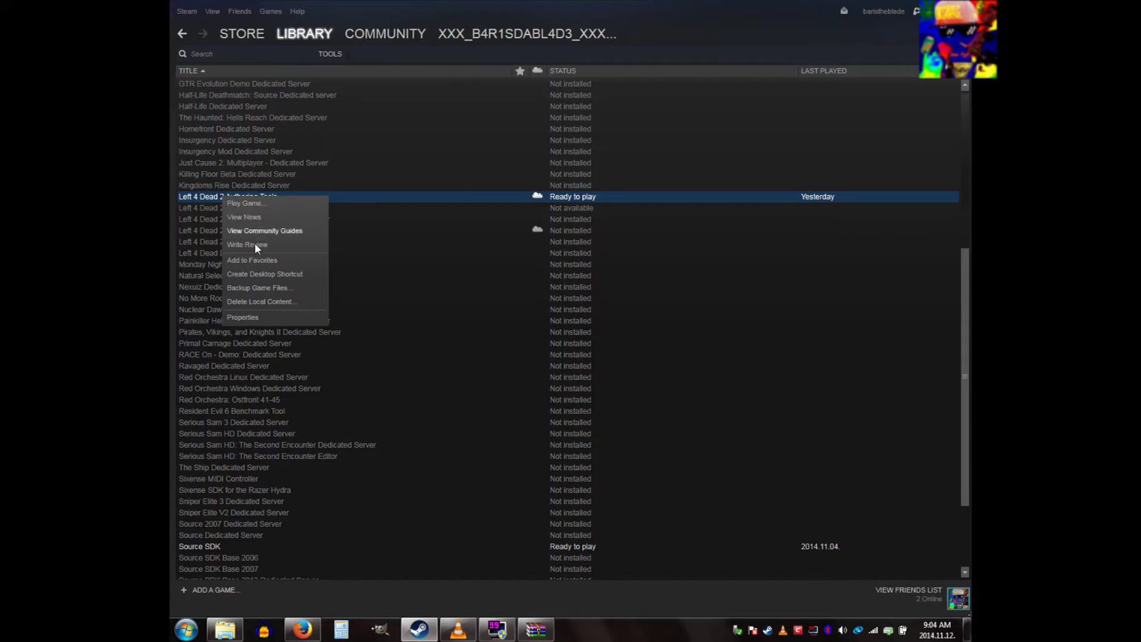
{"action": "left_click", "coordinate": [208, 194]}
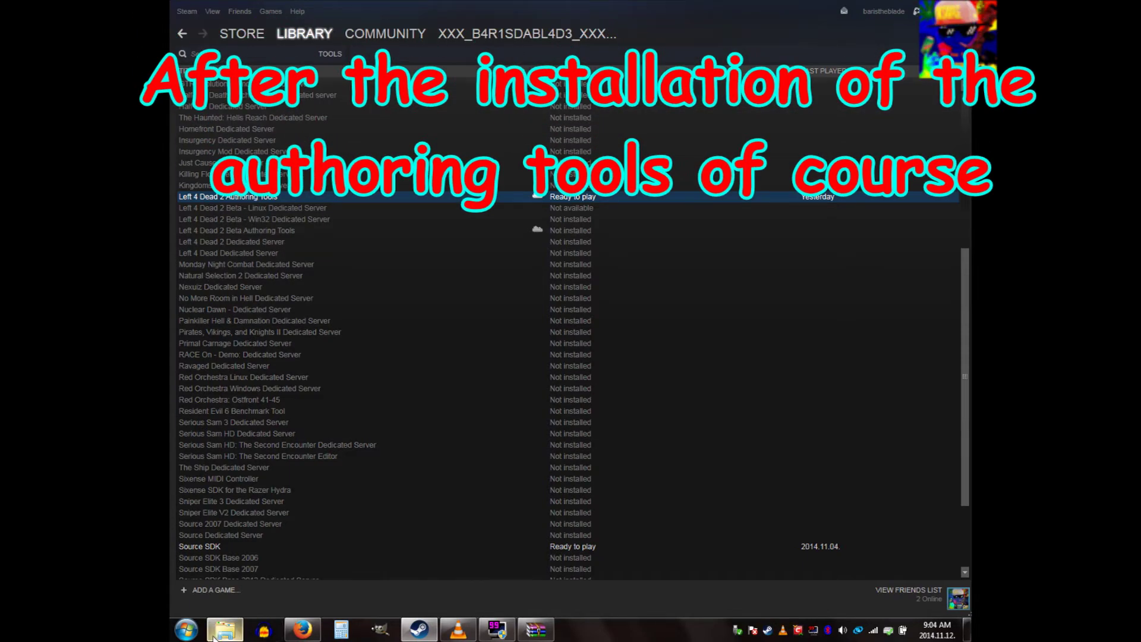
{"action": "right_click", "coordinate": [224, 630]}
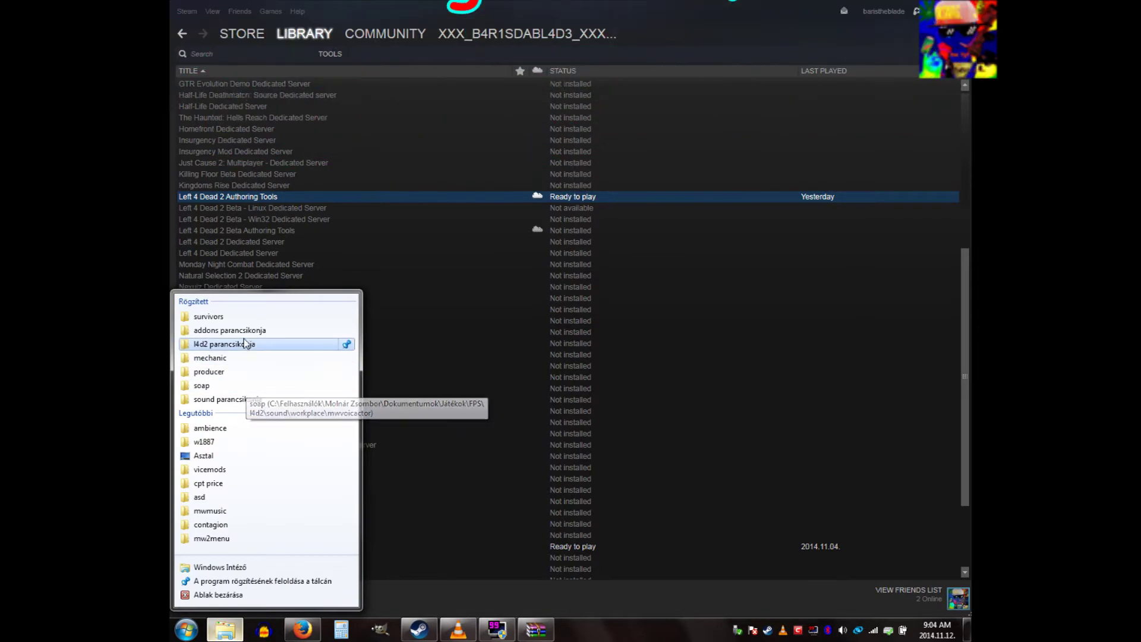
Go from the left4dead2 addons folder up to Left 4 Dead 2 and open its bin folder
{"action": "left_click", "coordinate": [229, 331]}
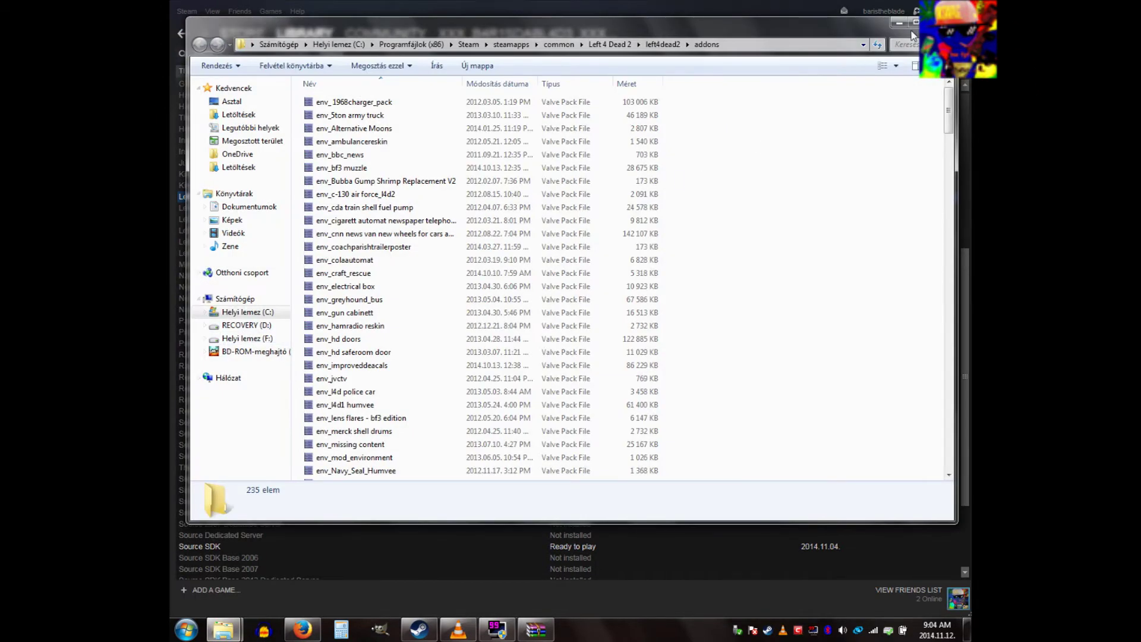
{"action": "left_click", "coordinate": [911, 24]}
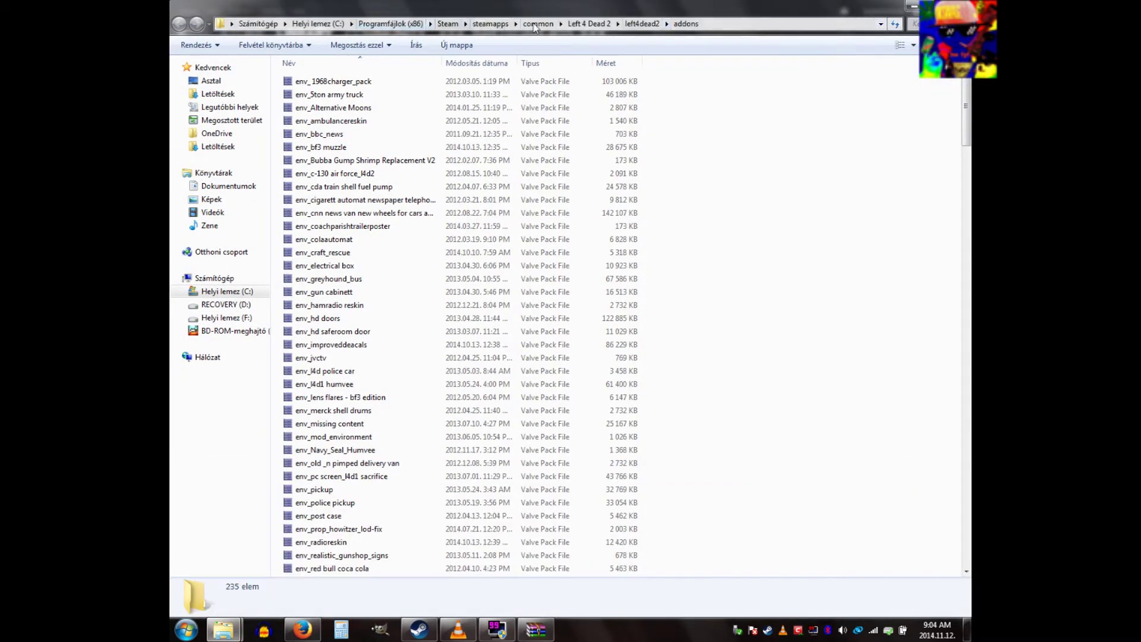
{"action": "left_click", "coordinate": [642, 23]}
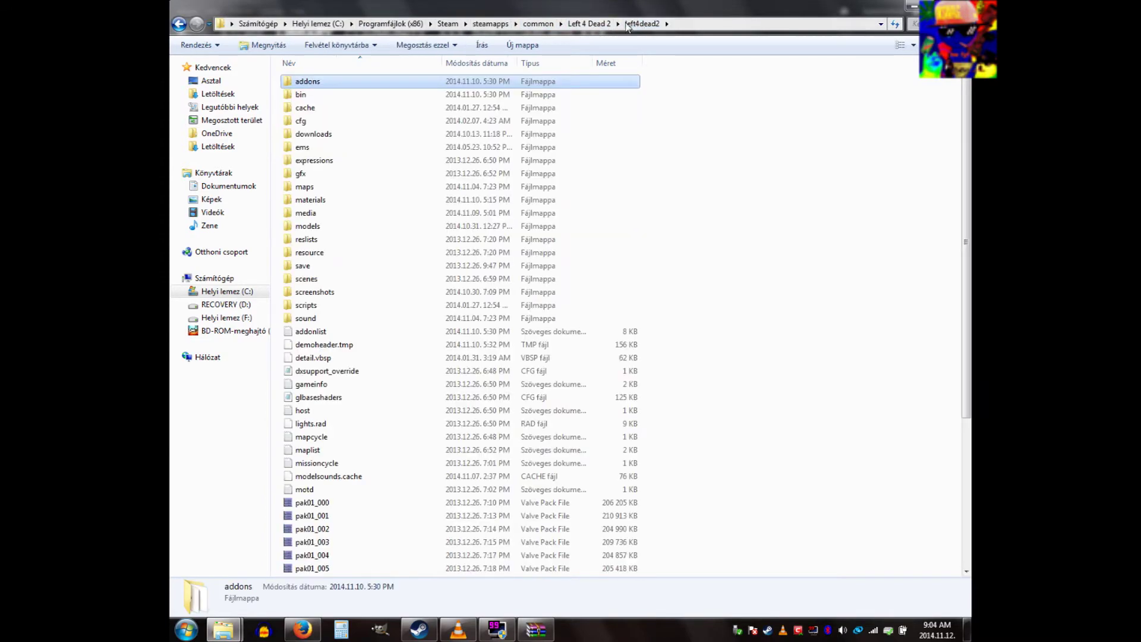
{"action": "left_click", "coordinate": [589, 23]}
{"action": "left_click", "coordinate": [677, 23]}
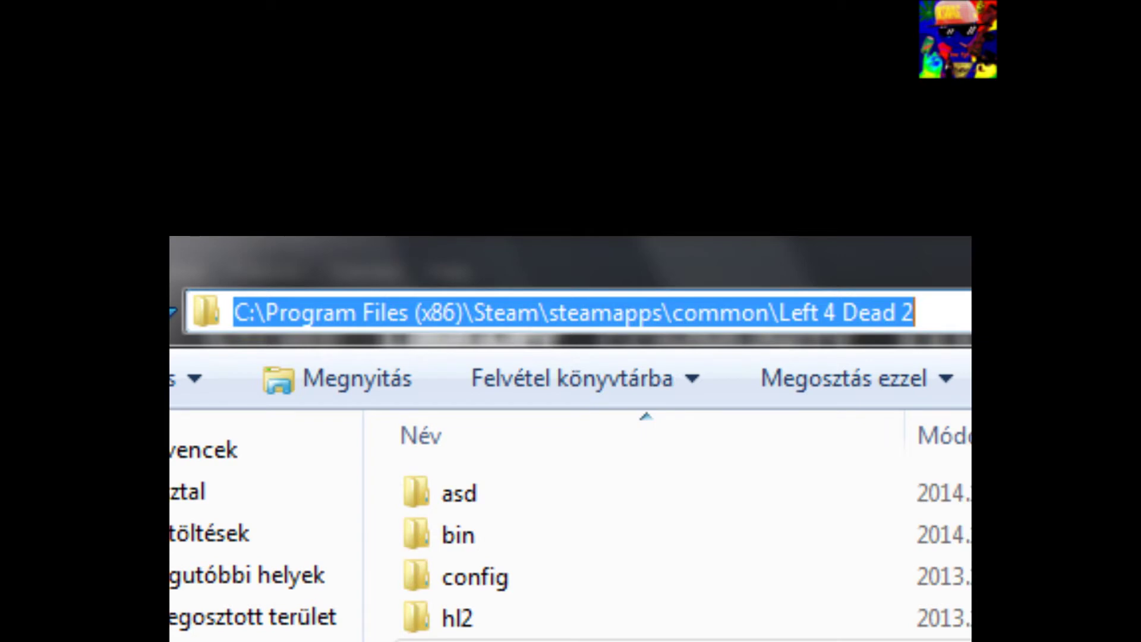
{"action": "double_click", "coordinate": [458, 533]}
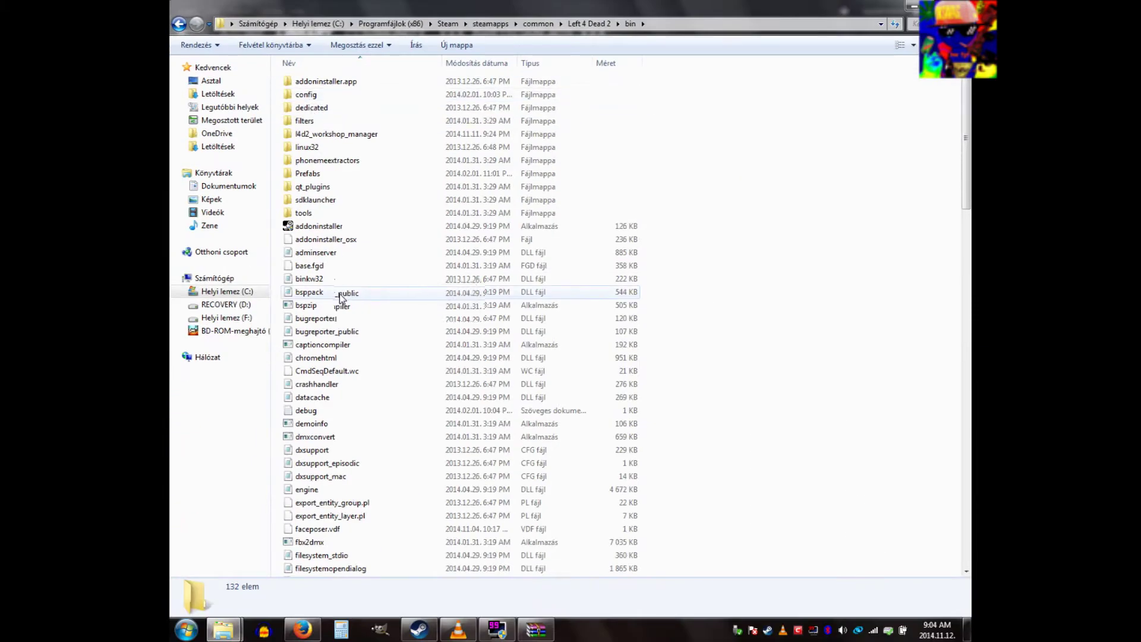
{"action": "scroll", "coordinate": [343, 285], "scroll_direction": "down", "scroll_amount": 5}
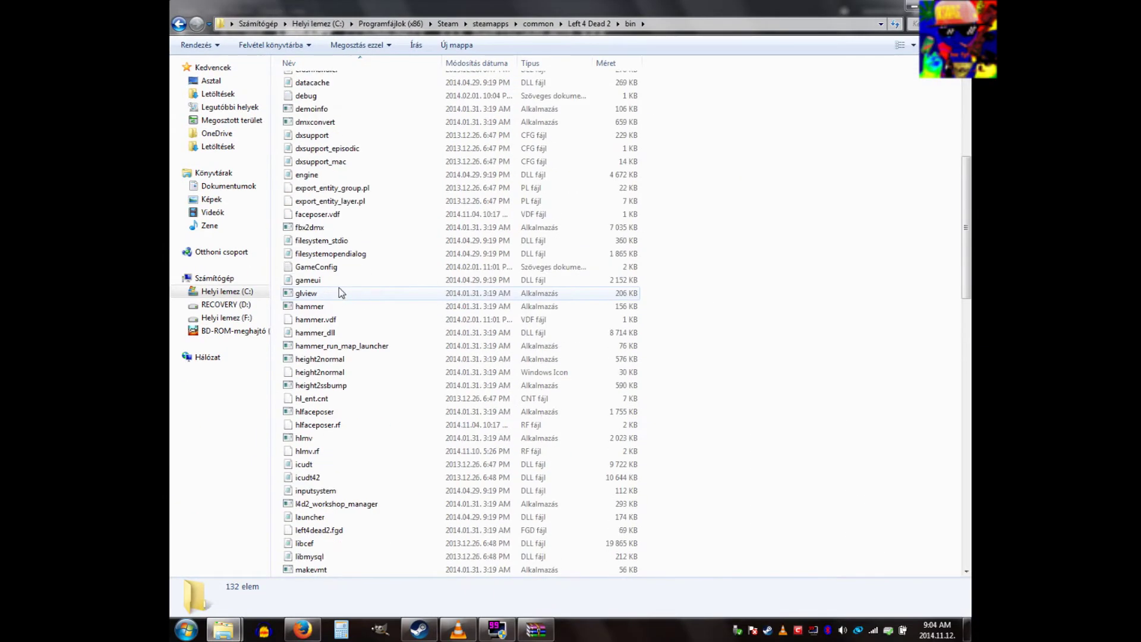
{"action": "scroll", "coordinate": [357, 290], "scroll_direction": "down", "scroll_amount": 5}
{"action": "scroll", "coordinate": [365, 295], "scroll_direction": "down", "scroll_amount": 5}
{"action": "scroll", "coordinate": [365, 294], "scroll_direction": "down", "scroll_amount": 6}
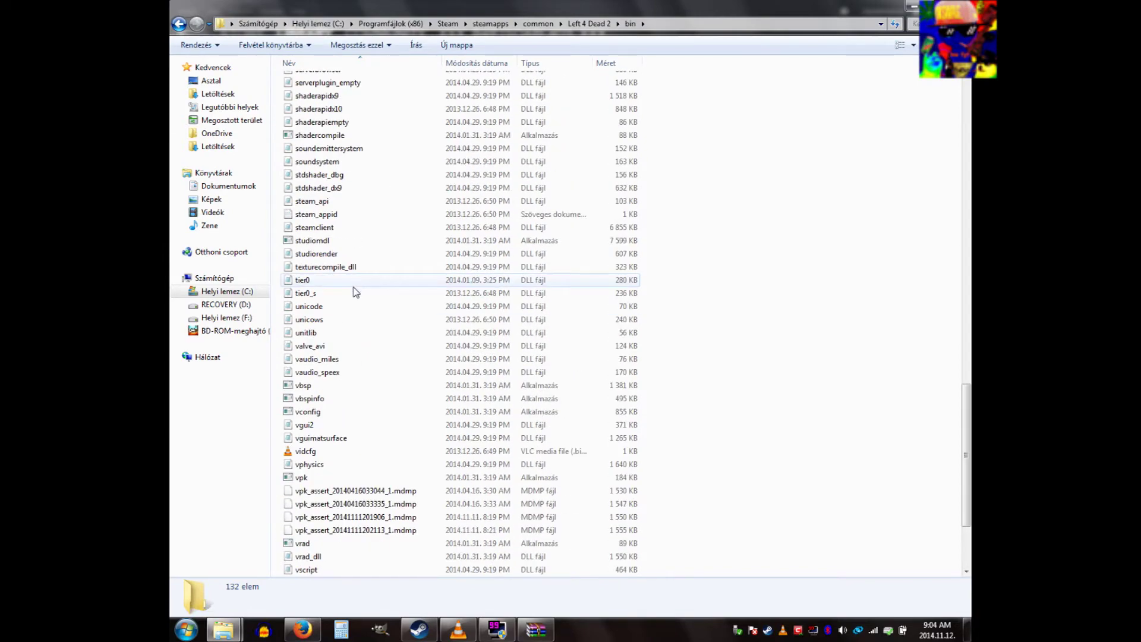
{"action": "scroll", "coordinate": [353, 340], "scroll_direction": "down", "scroll_amount": 5}
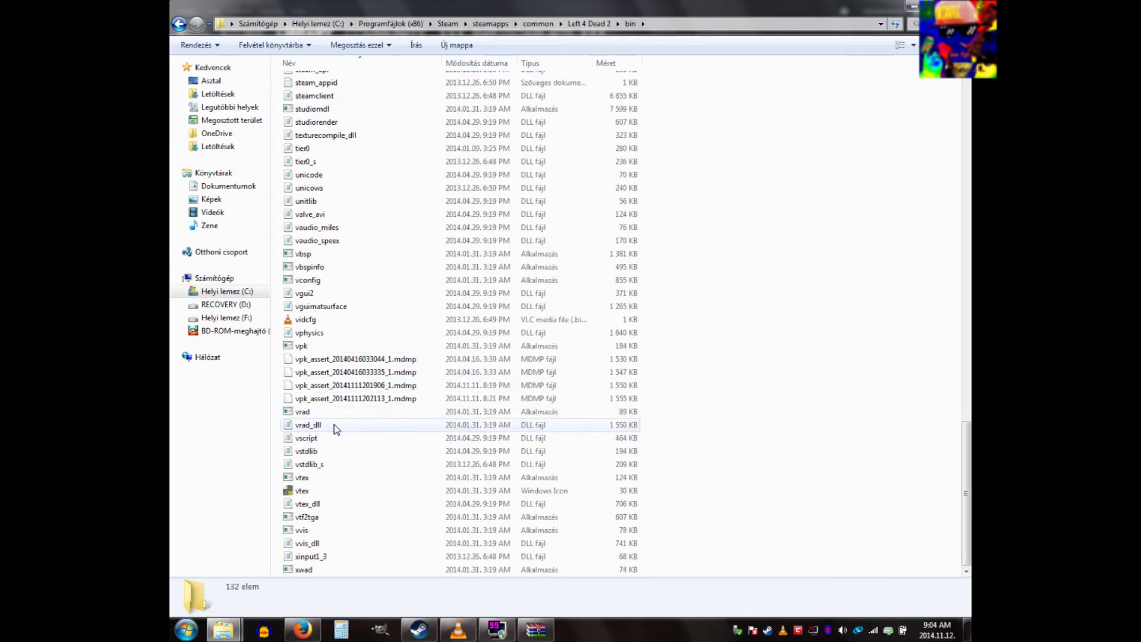
Send a vpk.exe shortcut to the desktop and show the desktop
{"action": "left_click", "coordinate": [307, 346]}
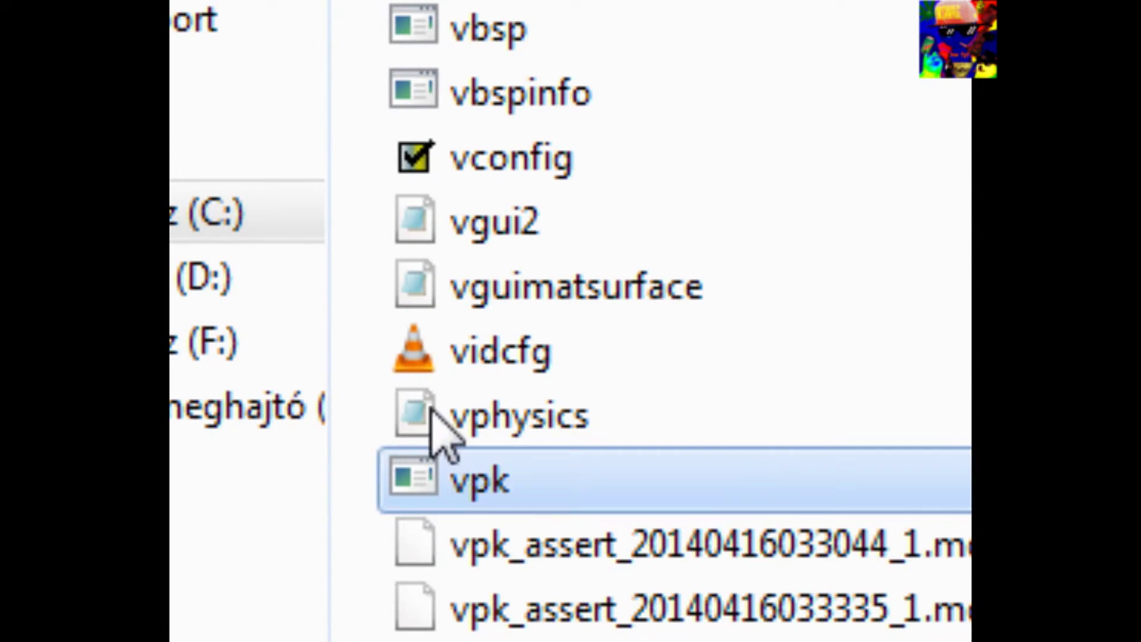
{"action": "right_click", "coordinate": [517, 488]}
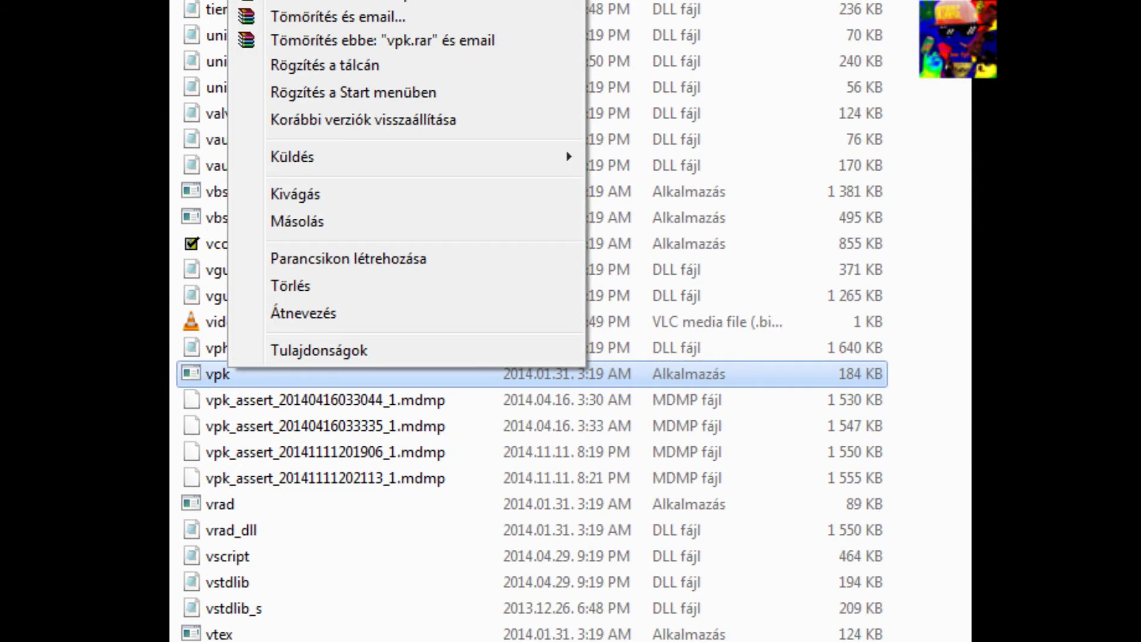
{"action": "mouse_move", "coordinate": [293, 157]}
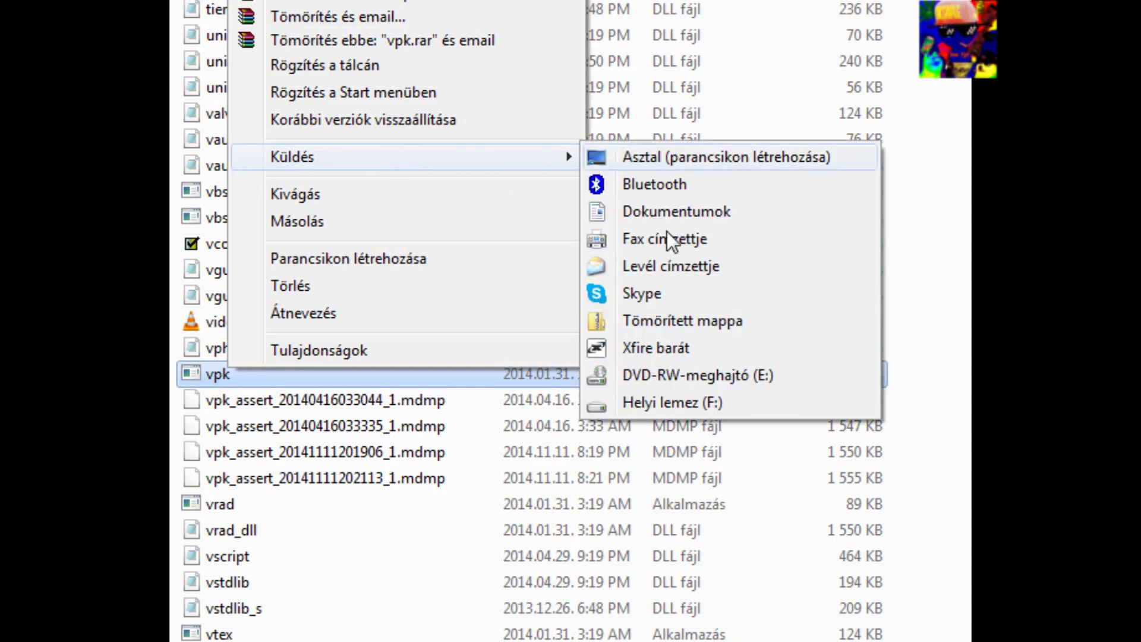
{"action": "left_click", "coordinate": [657, 160]}
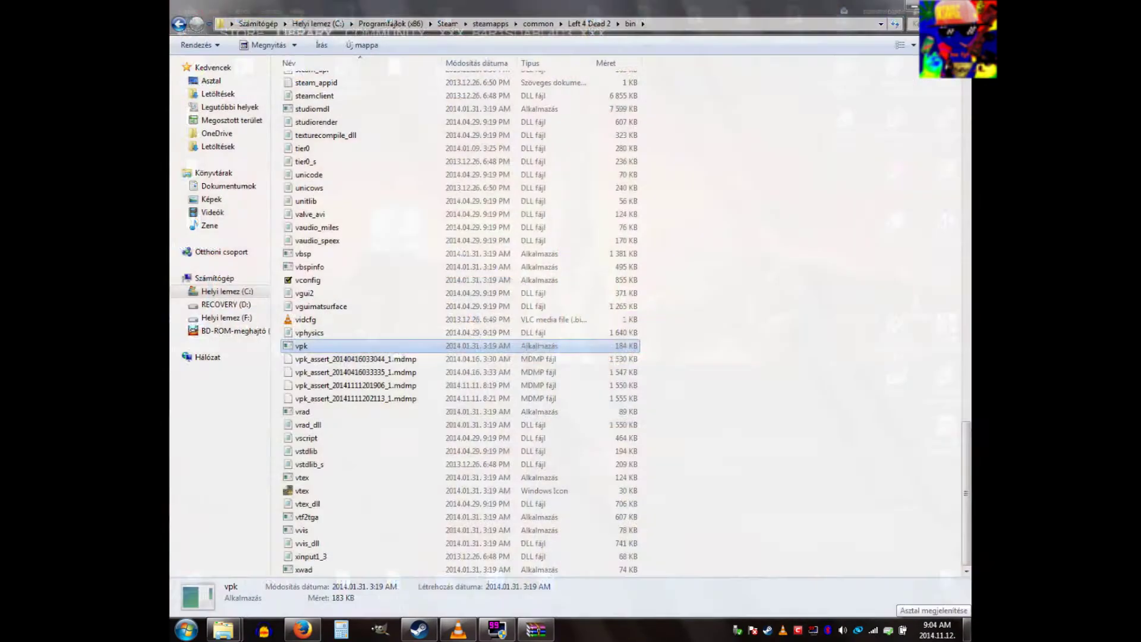
{"action": "left_click", "coordinate": [968, 631]}
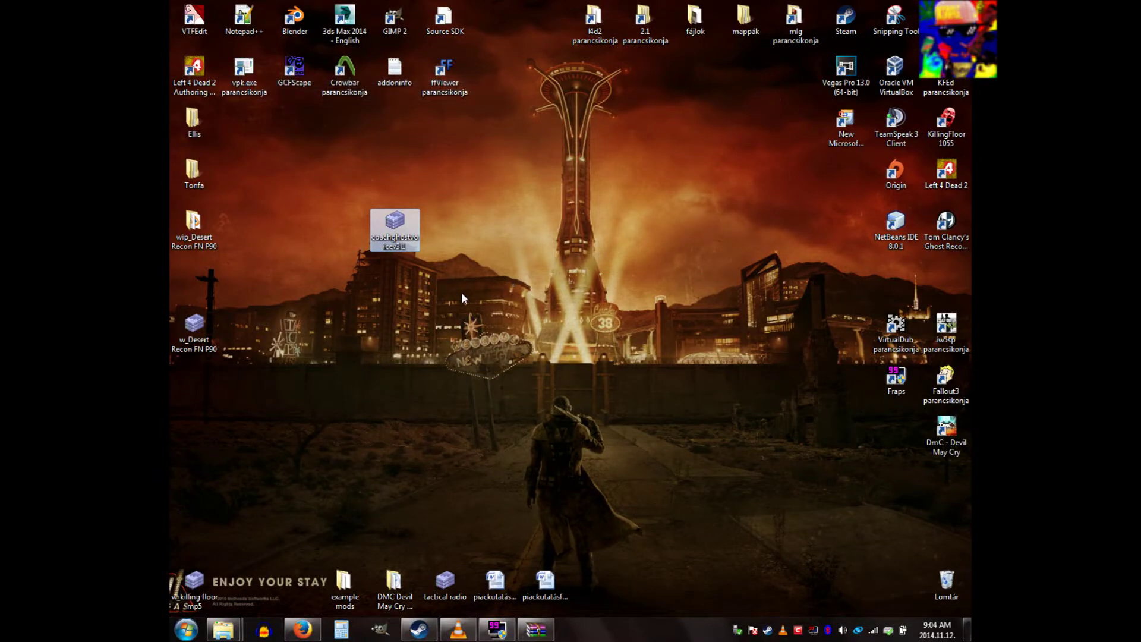
Drop coachghostvoicev3.1.vpk onto the vpk.exe shortcut to extract Coach's voice files into a folder
{"action": "key", "text": "ctrl+v"}
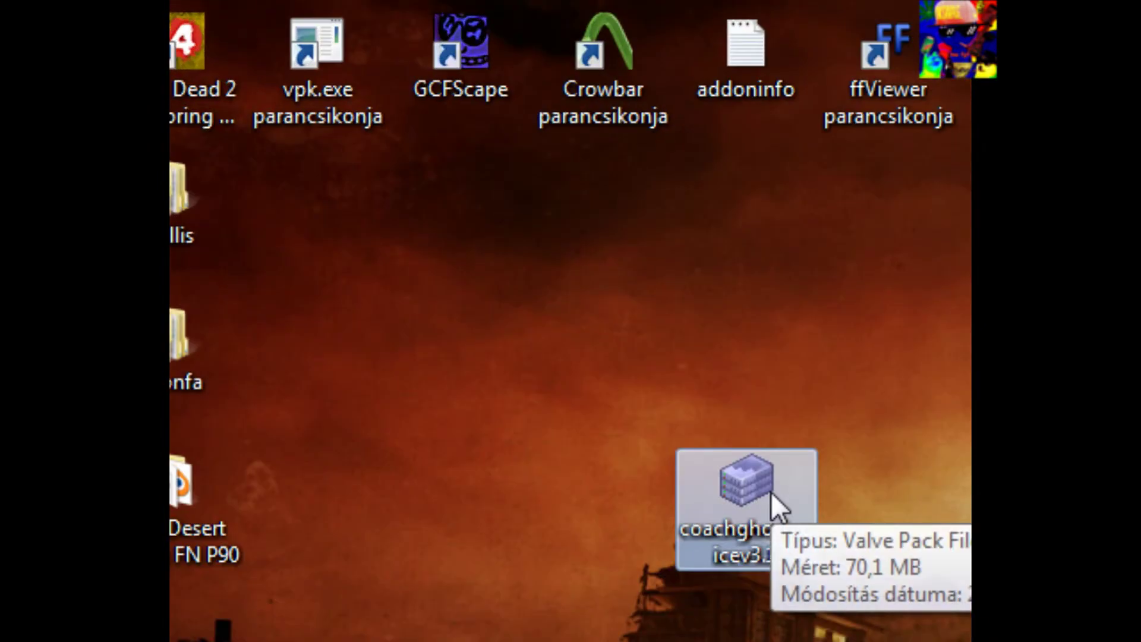
{"action": "left_click_drag", "start_coordinate": [378, 166], "coordinate": [340, 29]}
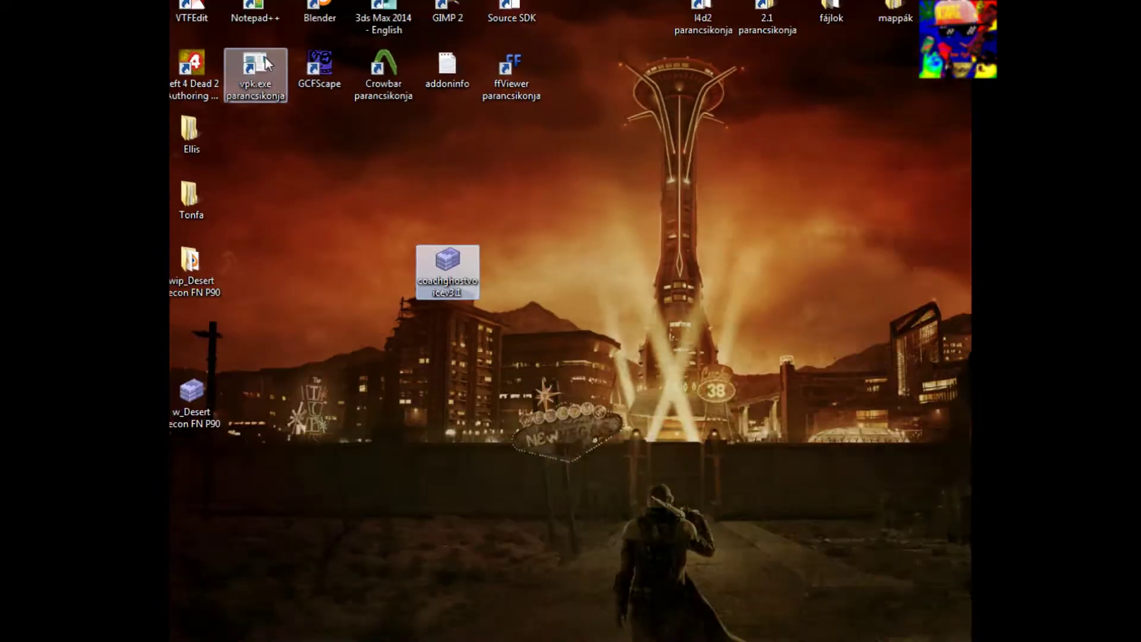
{"action": "left_click_drag", "start_coordinate": [448, 273], "coordinate": [265, 65]}
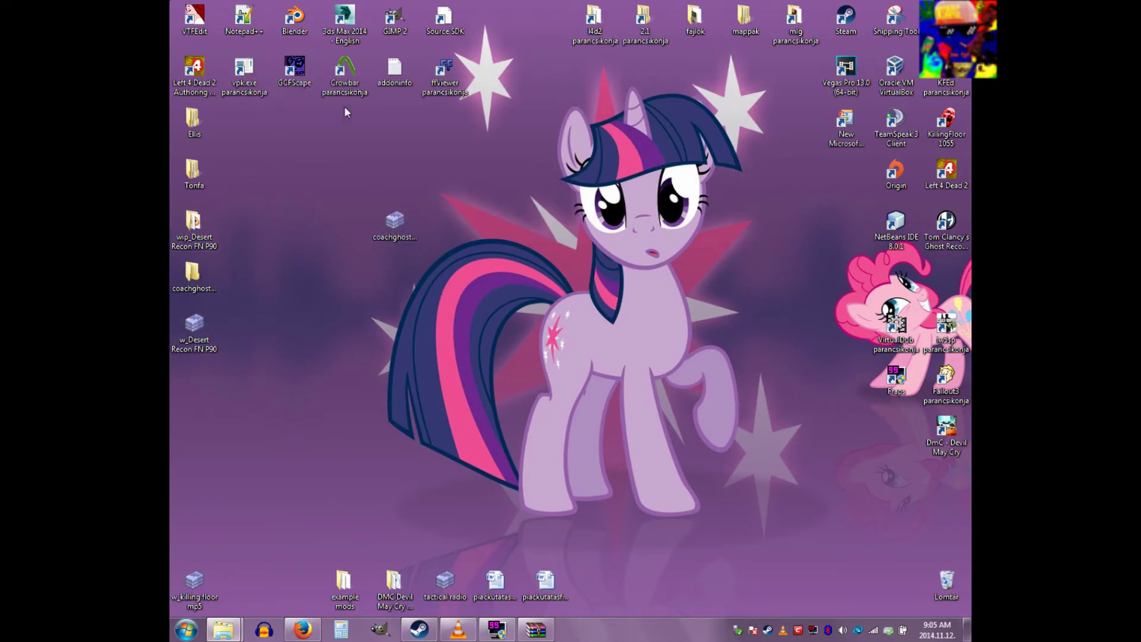
{"action": "left_click_drag", "start_coordinate": [307, 129], "coordinate": [307, 156]}
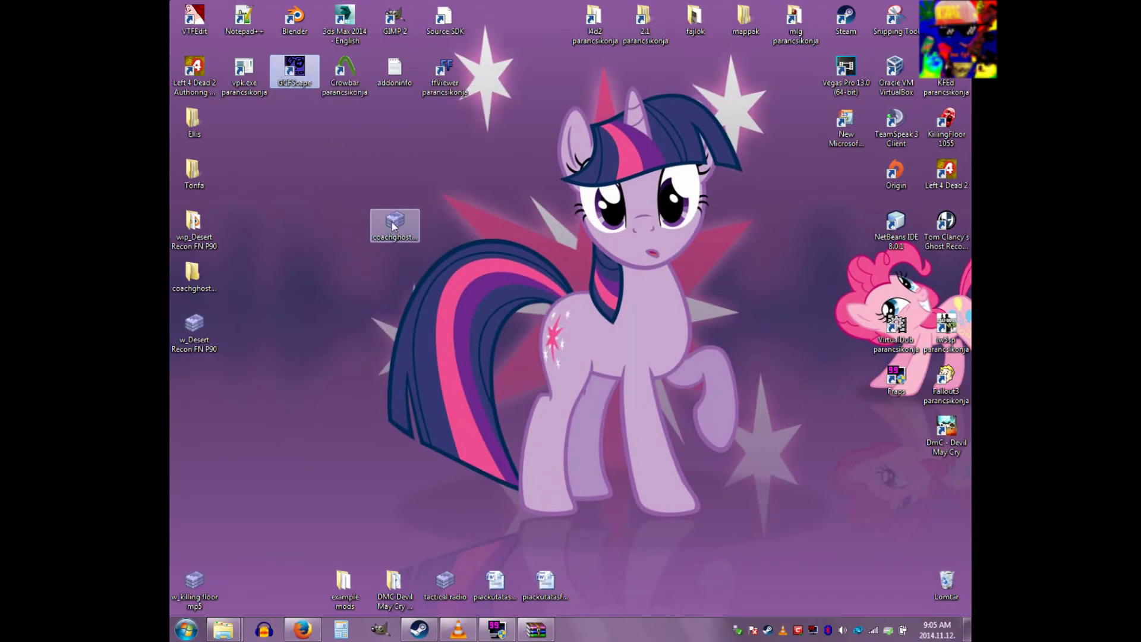
{"action": "right_click", "coordinate": [394, 234]}
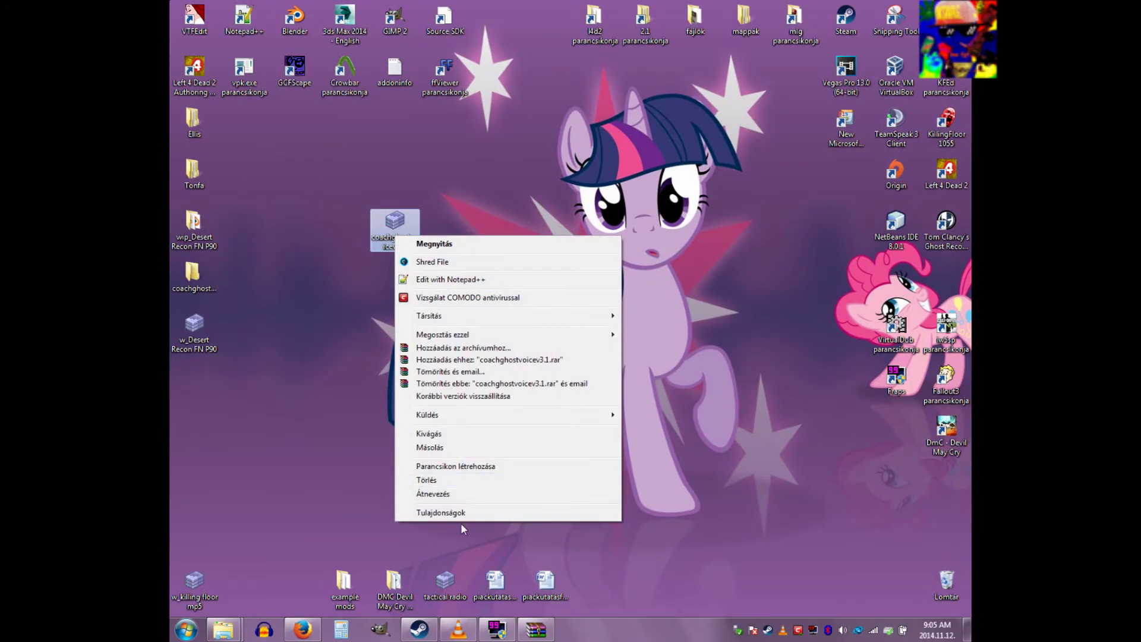
{"action": "left_click", "coordinate": [441, 513]}
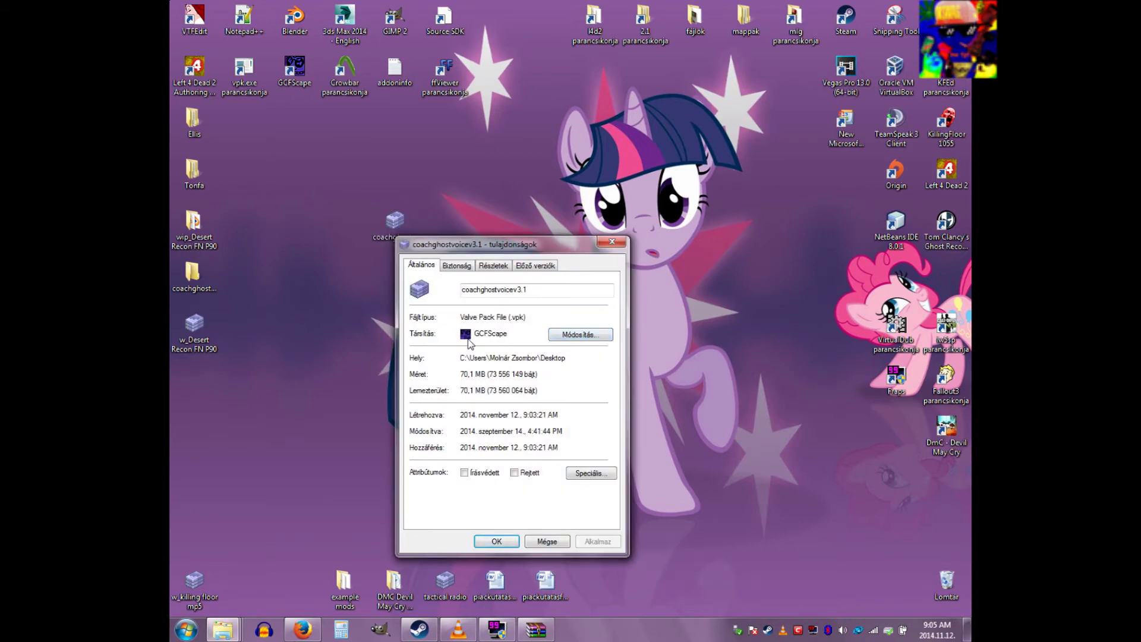
{"action": "left_click", "coordinate": [621, 245]}
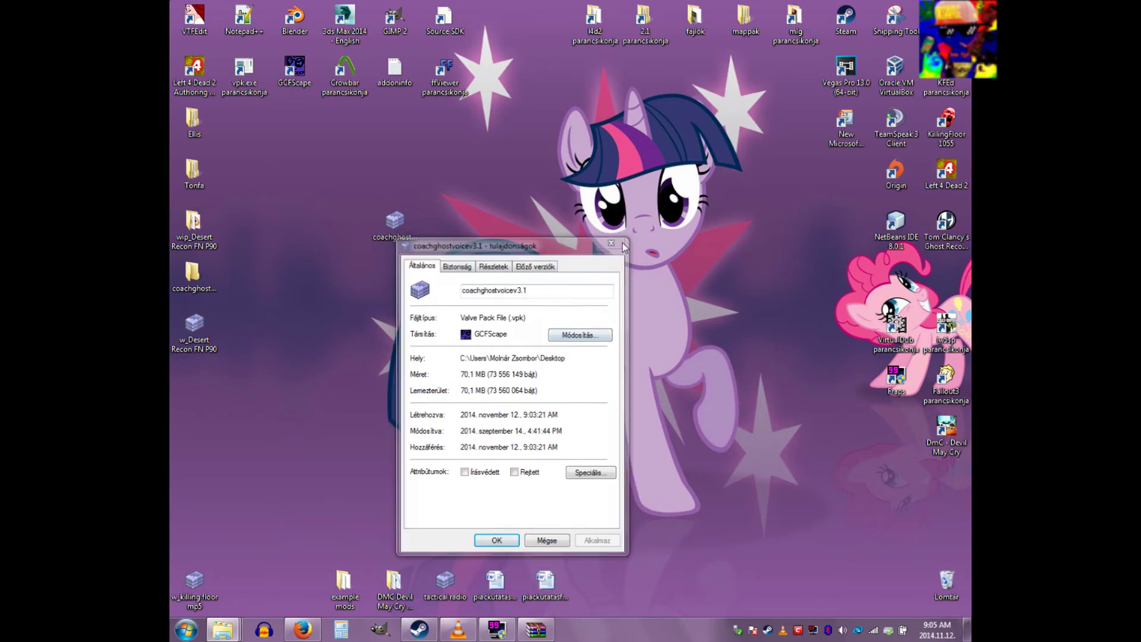
{"action": "double_click", "coordinate": [395, 230]}
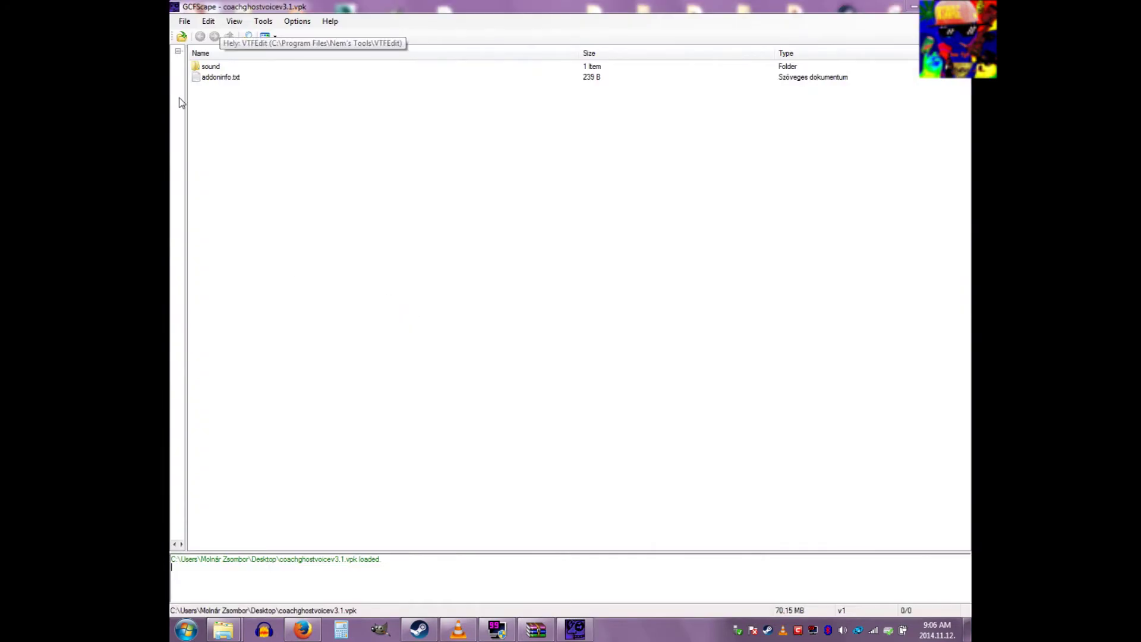
{"action": "right_click", "coordinate": [207, 66]}
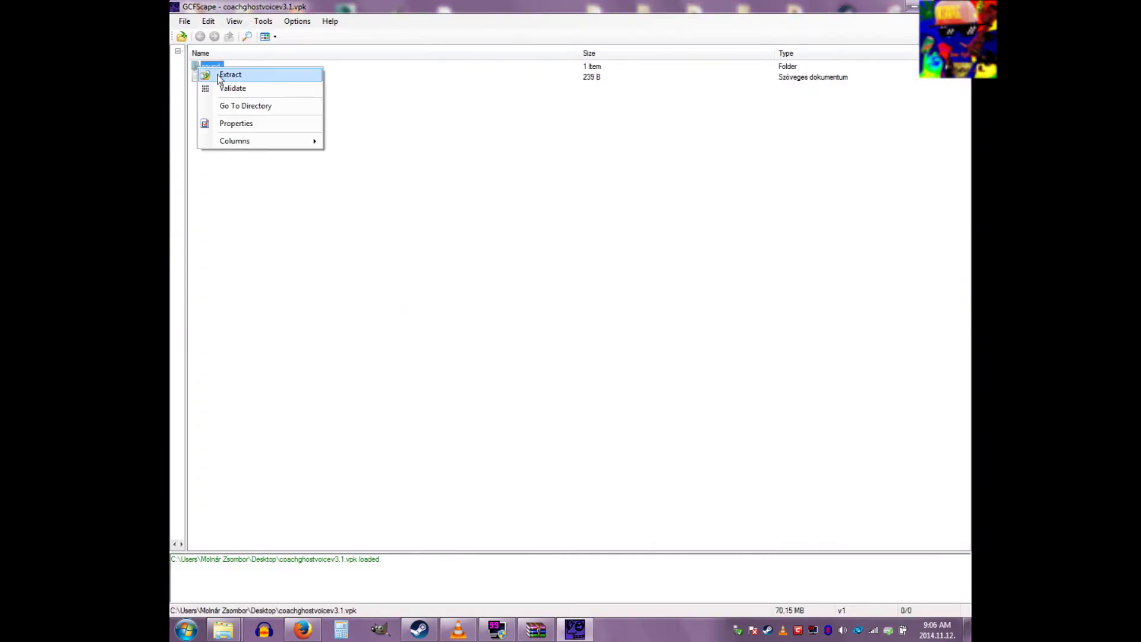
{"action": "left_click", "coordinate": [229, 75]}
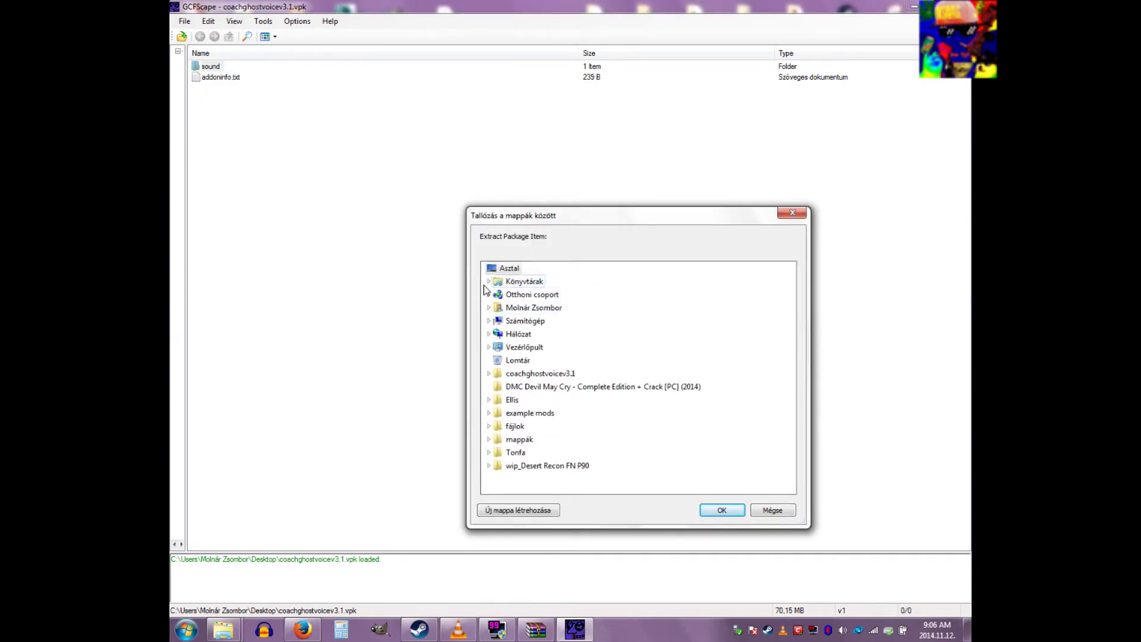
{"action": "left_click", "coordinate": [792, 213]}
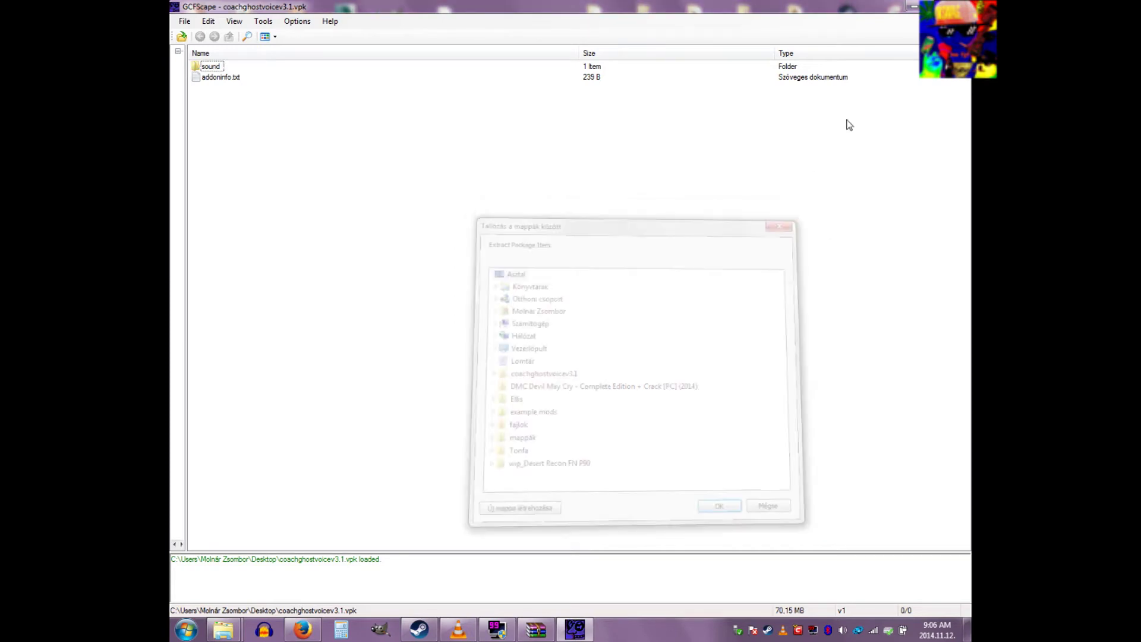
{"action": "double_click", "coordinate": [803, 8]}
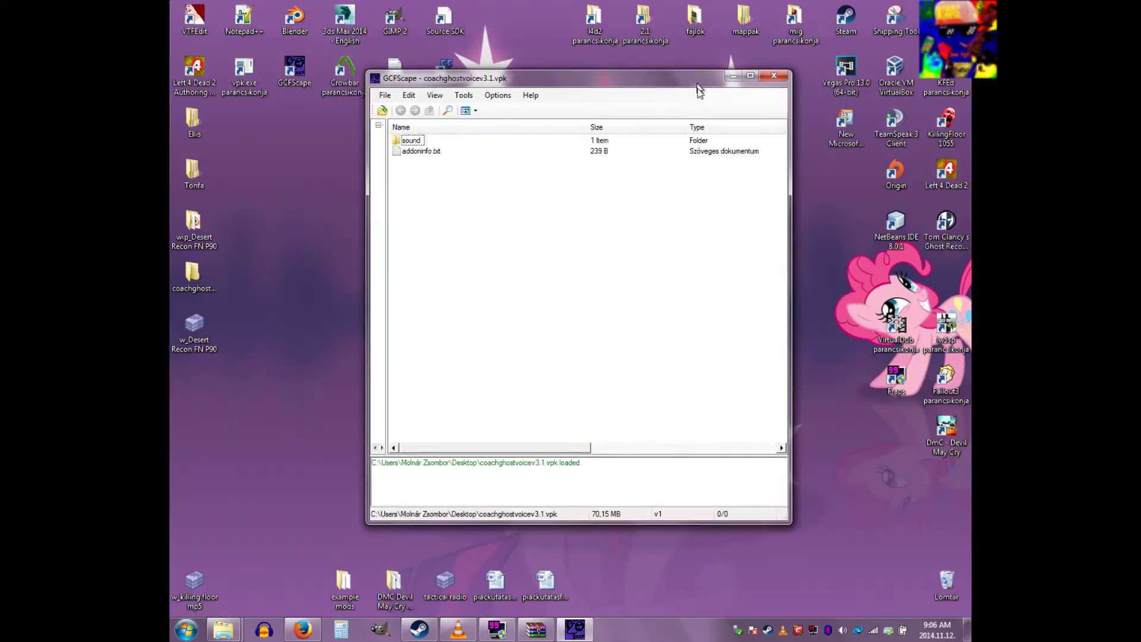
{"action": "left_click", "coordinate": [783, 77]}
{"action": "left_click_drag", "start_coordinate": [204, 281], "coordinate": [751, 234]}
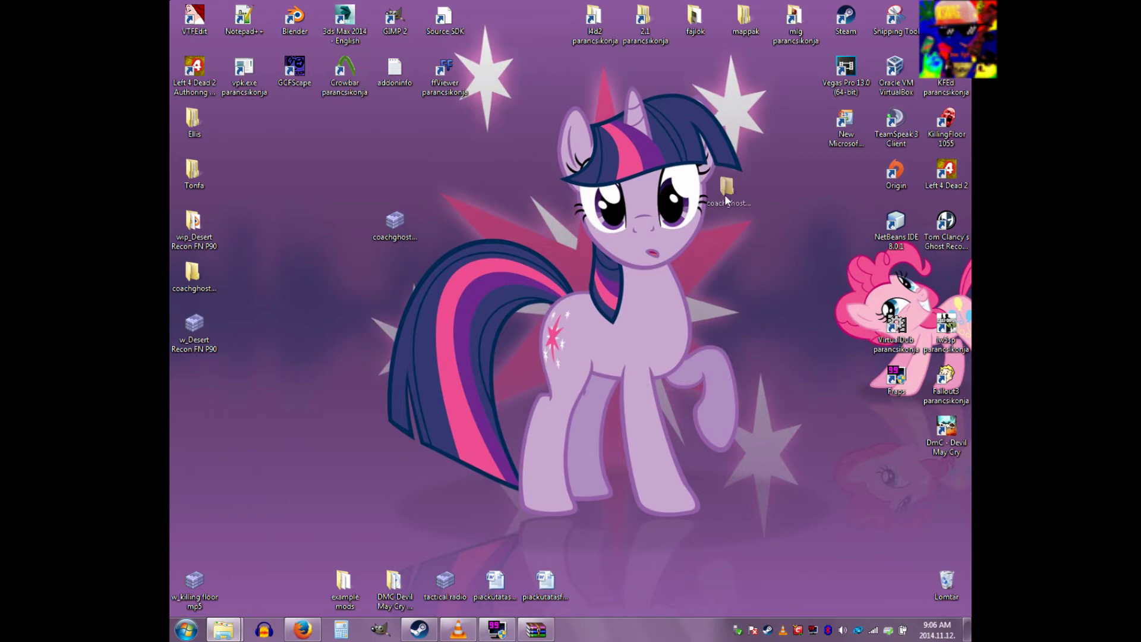
In the extracted pack, snapped right, open sound\player\survivor\voice\coach and delete nameellis
{"action": "double_click", "coordinate": [750, 234]}
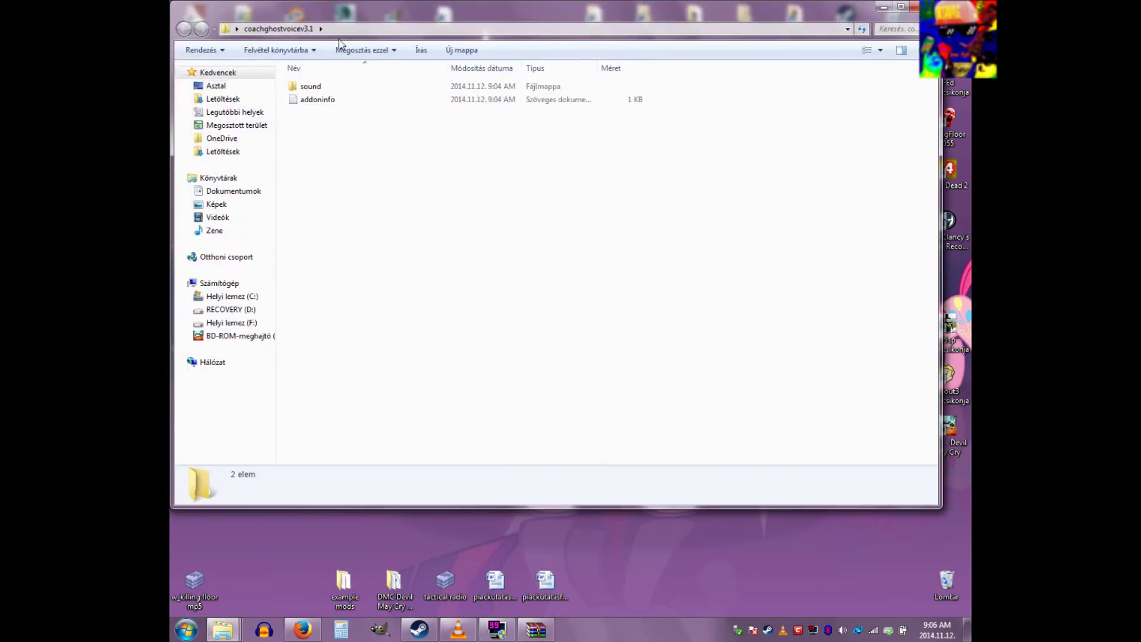
{"action": "left_click_drag", "start_coordinate": [354, 15], "coordinate": [968, 36]}
{"action": "double_click", "coordinate": [715, 87]}
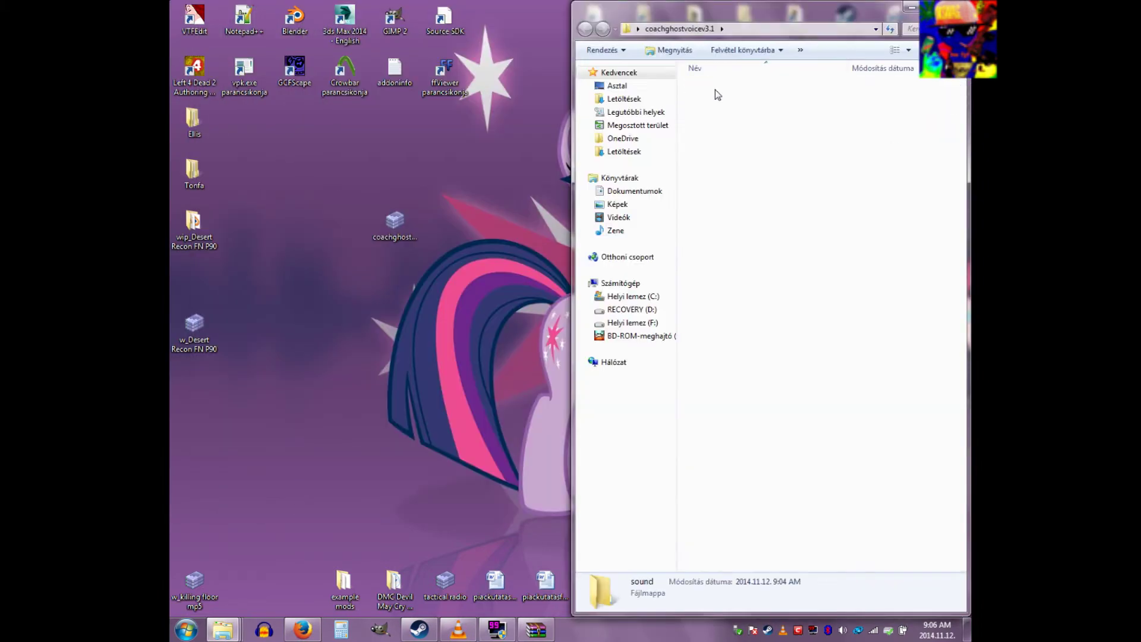
{"action": "double_click", "coordinate": [715, 89]}
{"action": "double_click", "coordinate": [715, 90]}
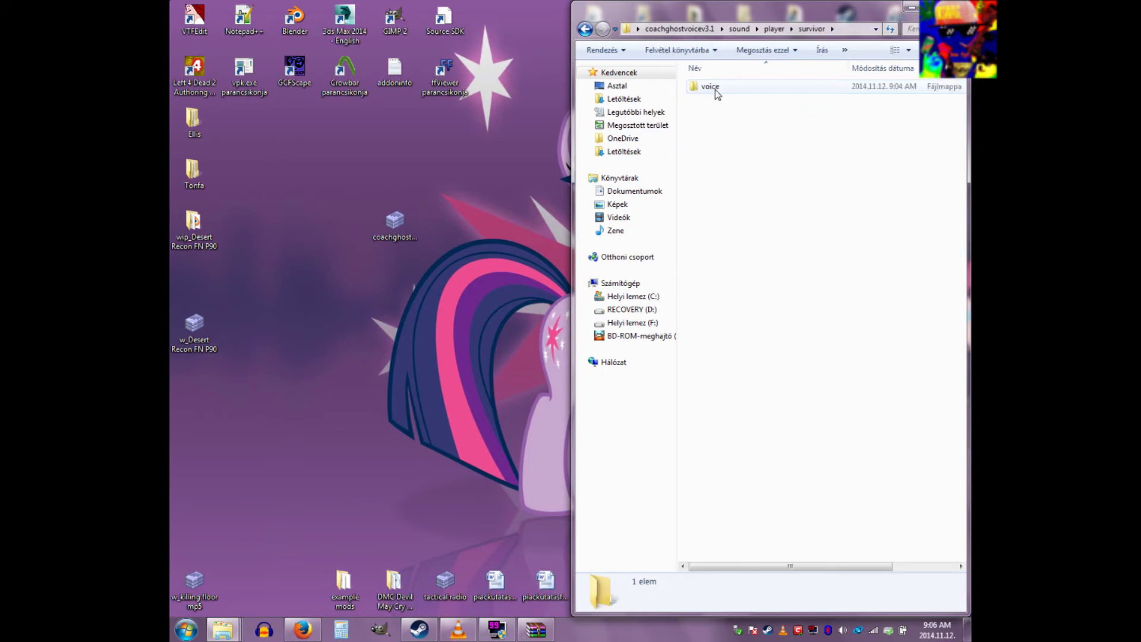
{"action": "double_click", "coordinate": [715, 89]}
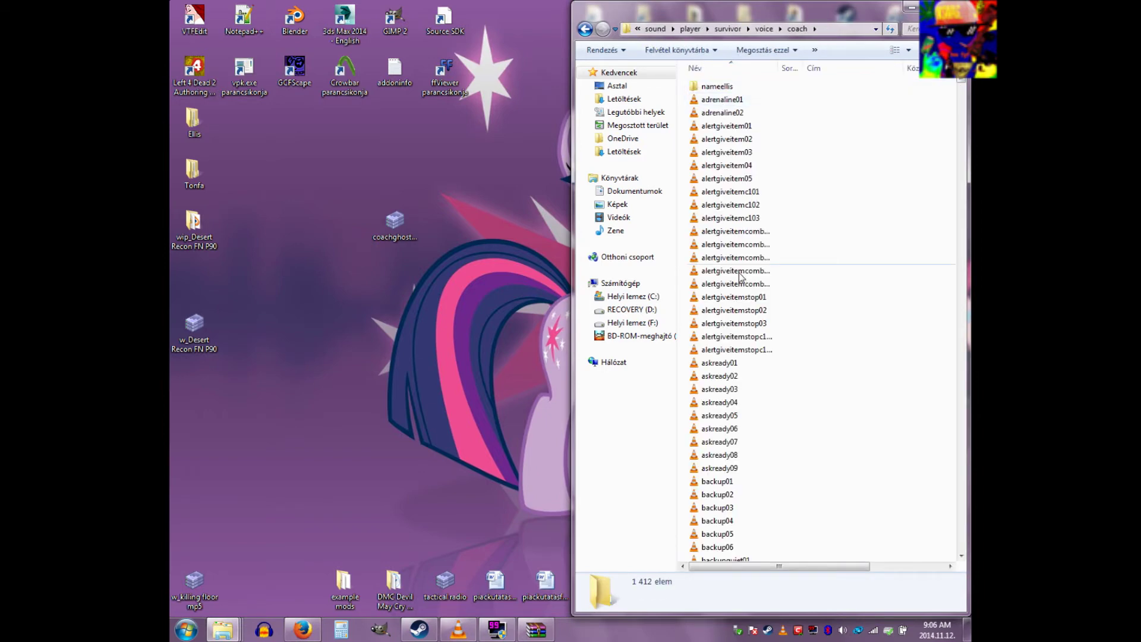
{"action": "left_click", "coordinate": [716, 88]}
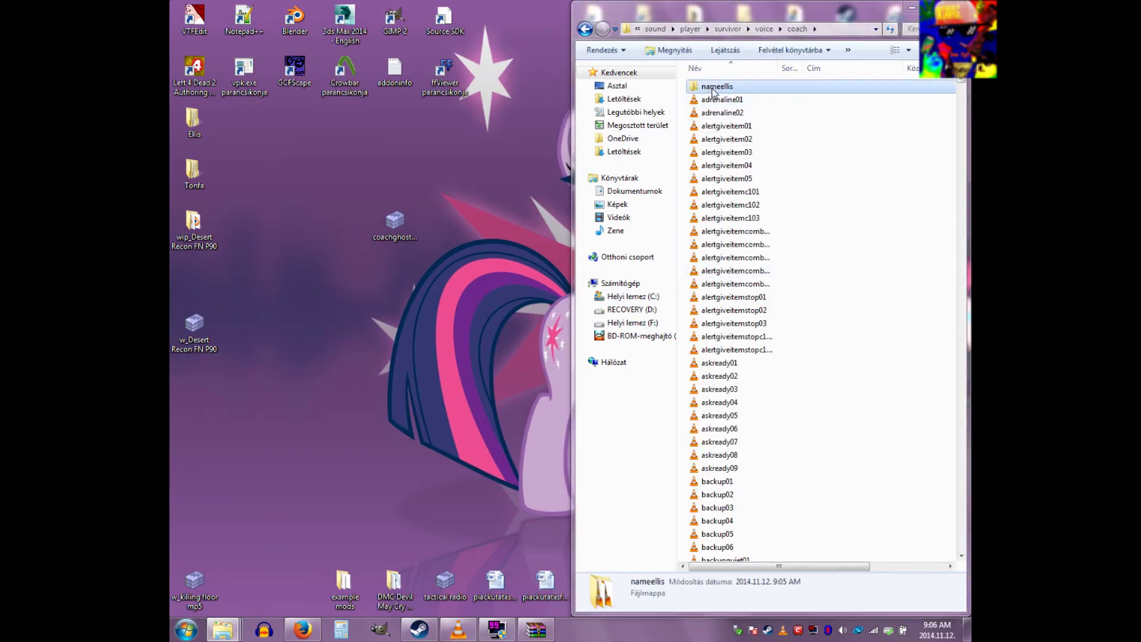
{"action": "key", "text": "Delete"}
{"action": "key", "text": "Return"}
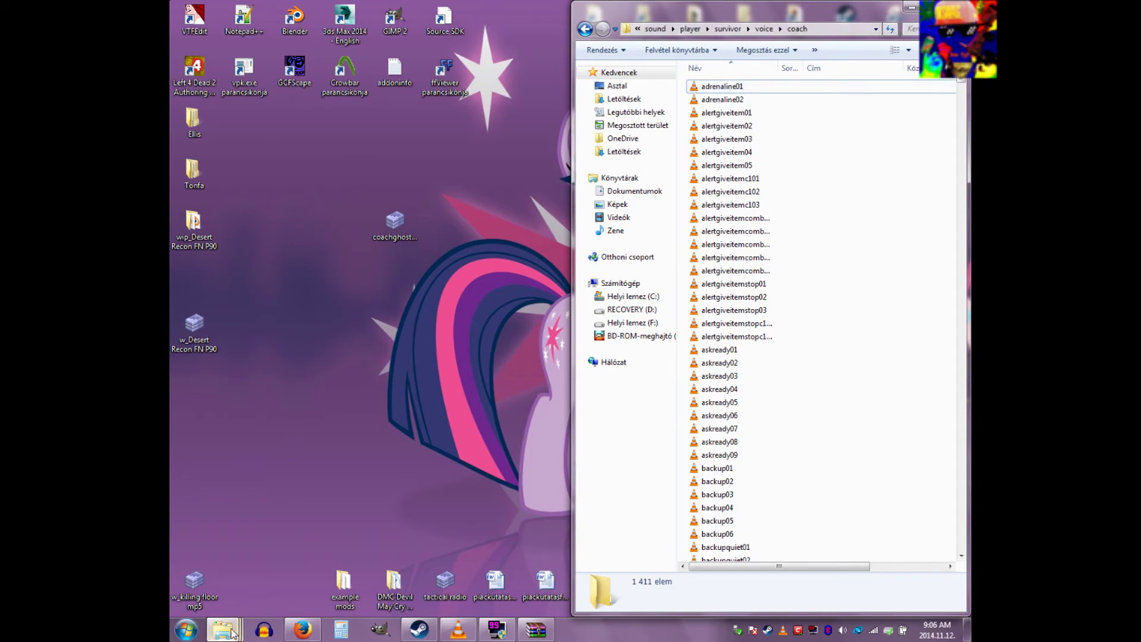
Open Left 4 Dead 2's left4dead2 sound folder from the Explorer jump list
{"action": "right_click", "coordinate": [225, 631]}
{"action": "key", "text": "Escape"}
{"action": "right_click", "coordinate": [226, 632]}
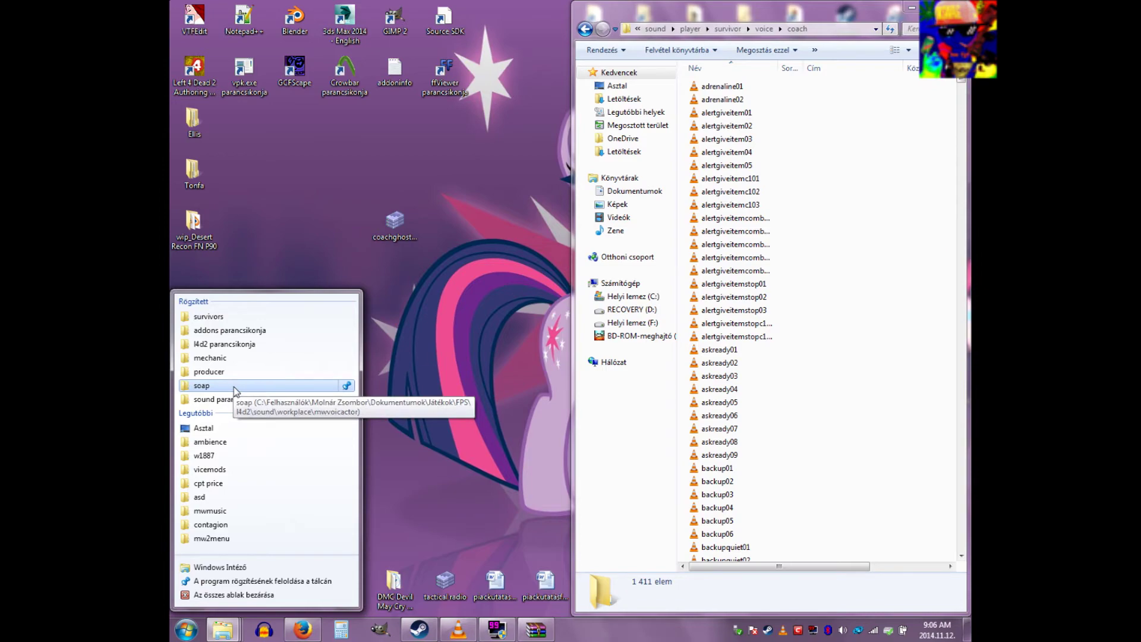
{"action": "left_click", "coordinate": [214, 399]}
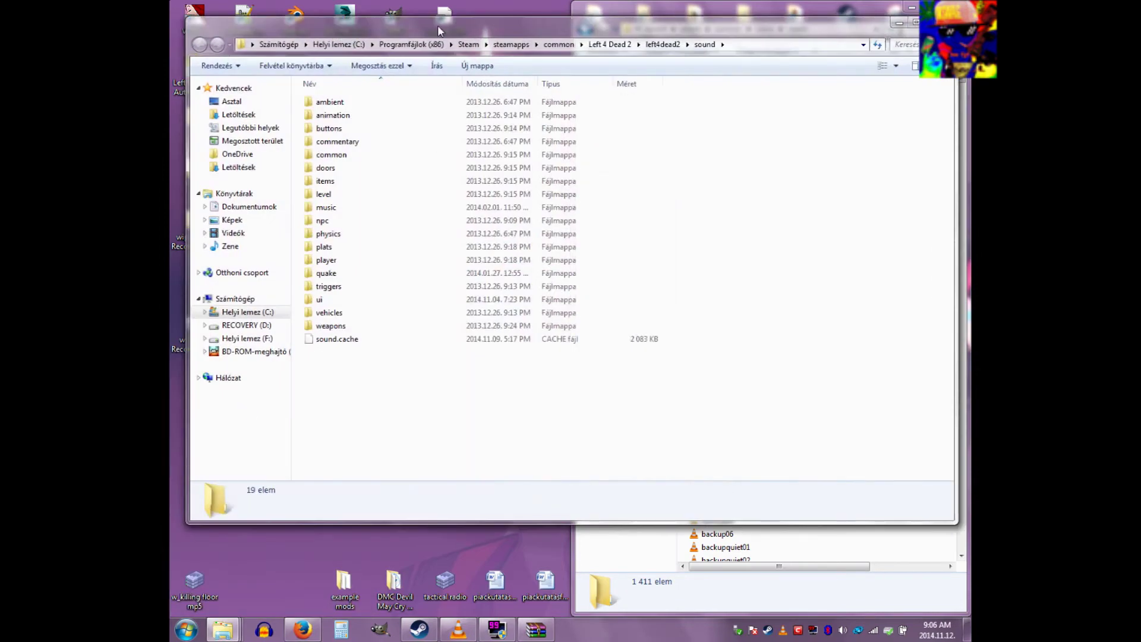
Snap the game's sound folder left and open player, survivor and voice
{"action": "left_click_drag", "start_coordinate": [416, 26], "coordinate": [172, 223]}
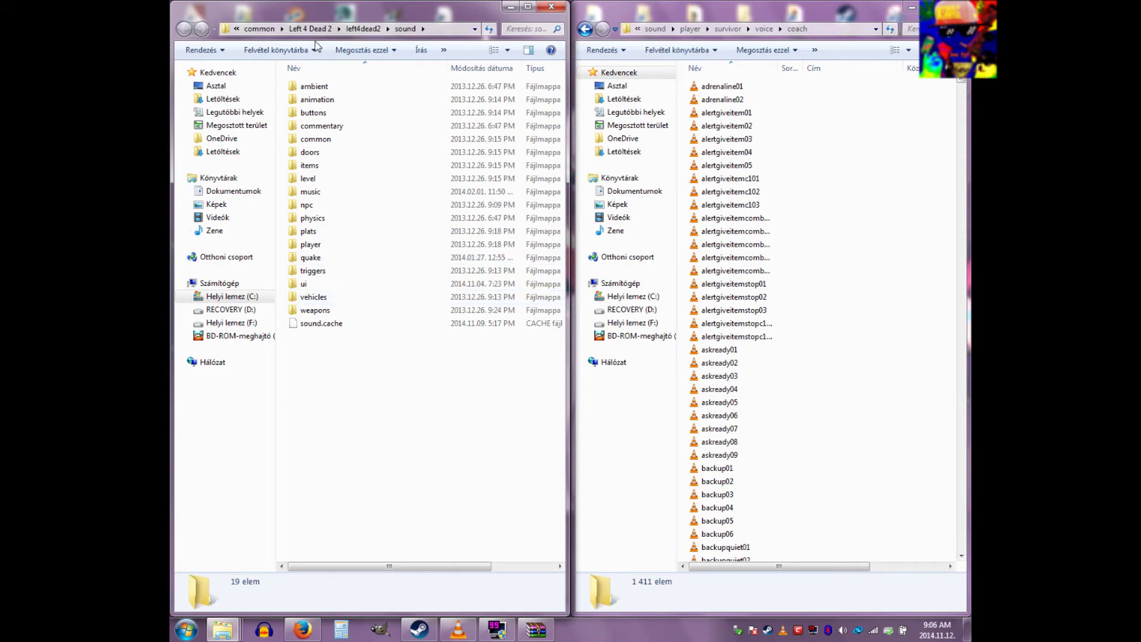
{"action": "left_click", "coordinate": [473, 29]}
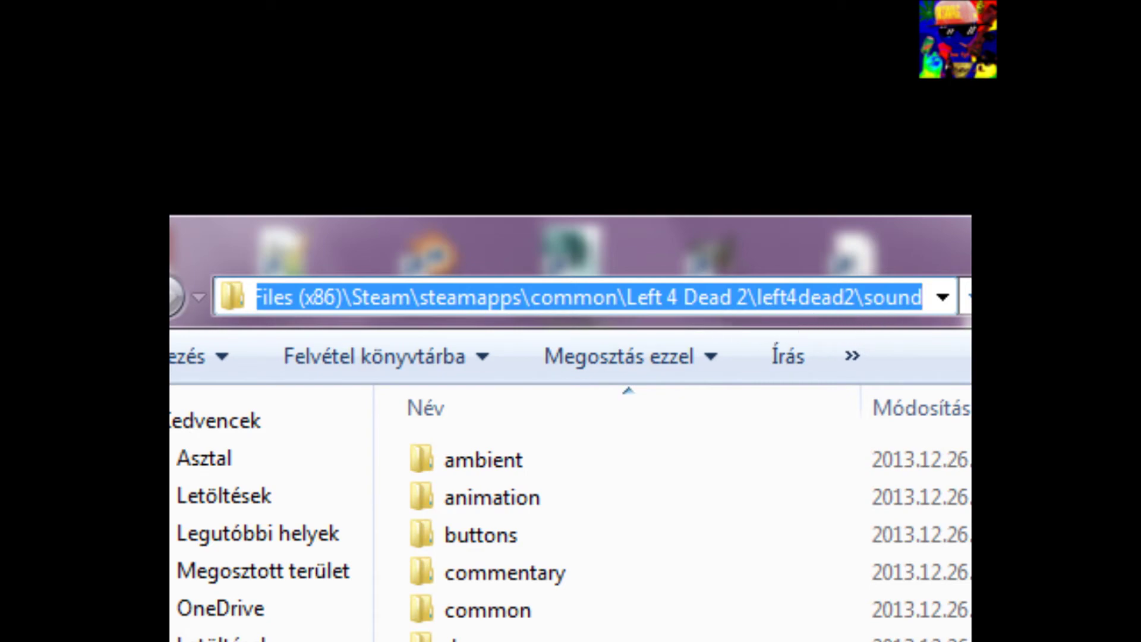
{"action": "key", "text": "Escape"}
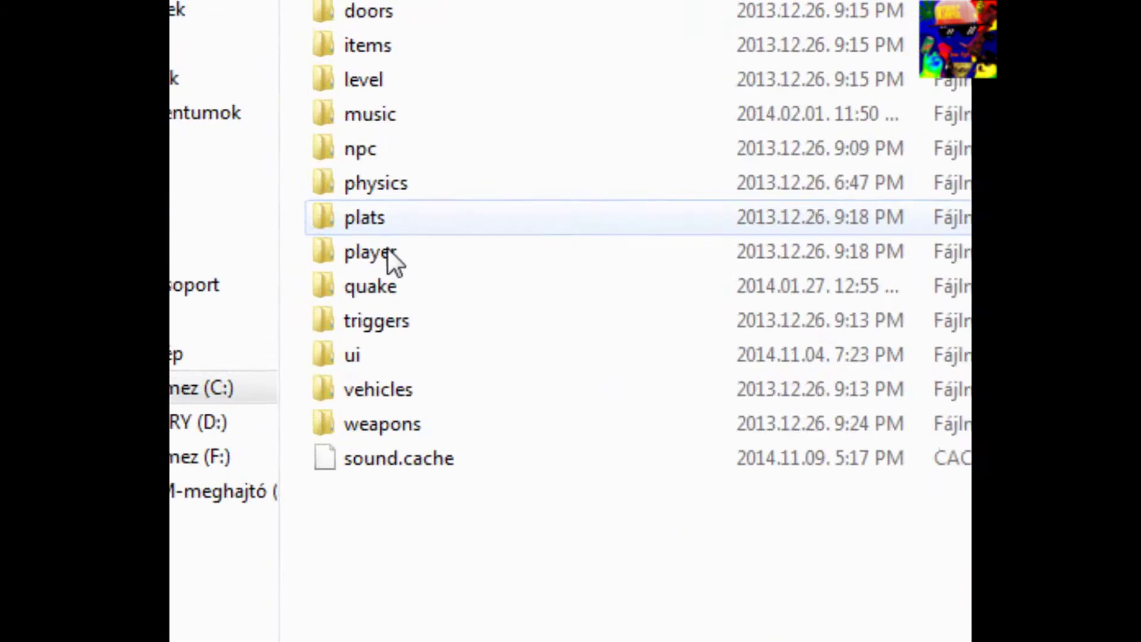
{"action": "double_click", "coordinate": [367, 251]}
{"action": "scroll", "coordinate": [624, 268], "scroll_direction": "up", "scroll_amount": 2}
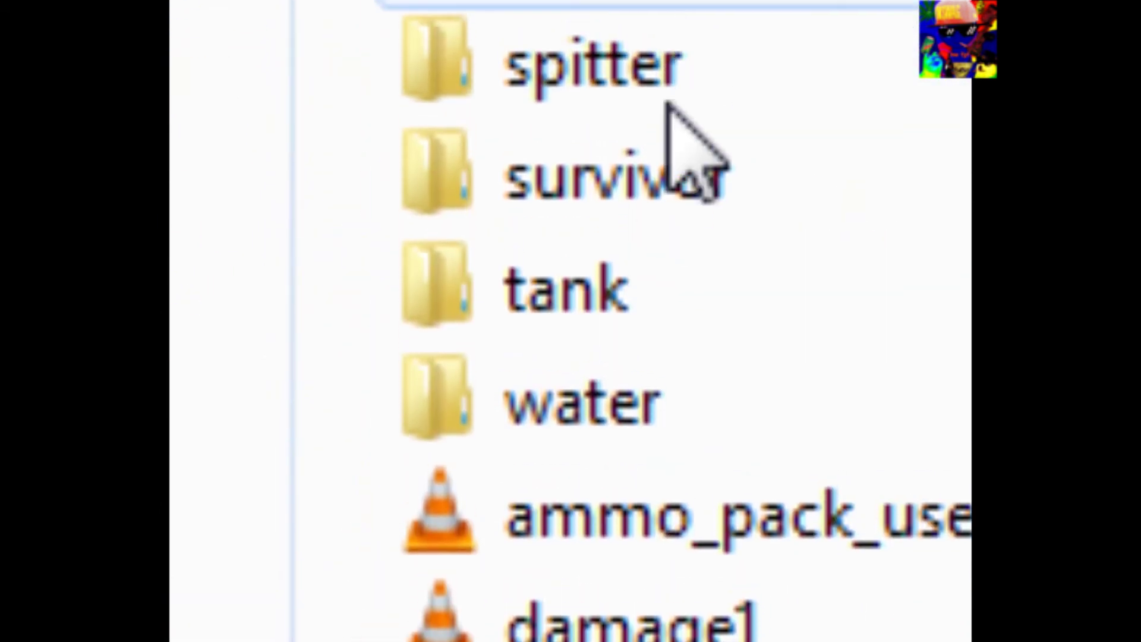
{"action": "double_click", "coordinate": [635, 285]}
{"action": "scroll", "coordinate": [570, 535], "scroll_direction": "up", "scroll_amount": 2}
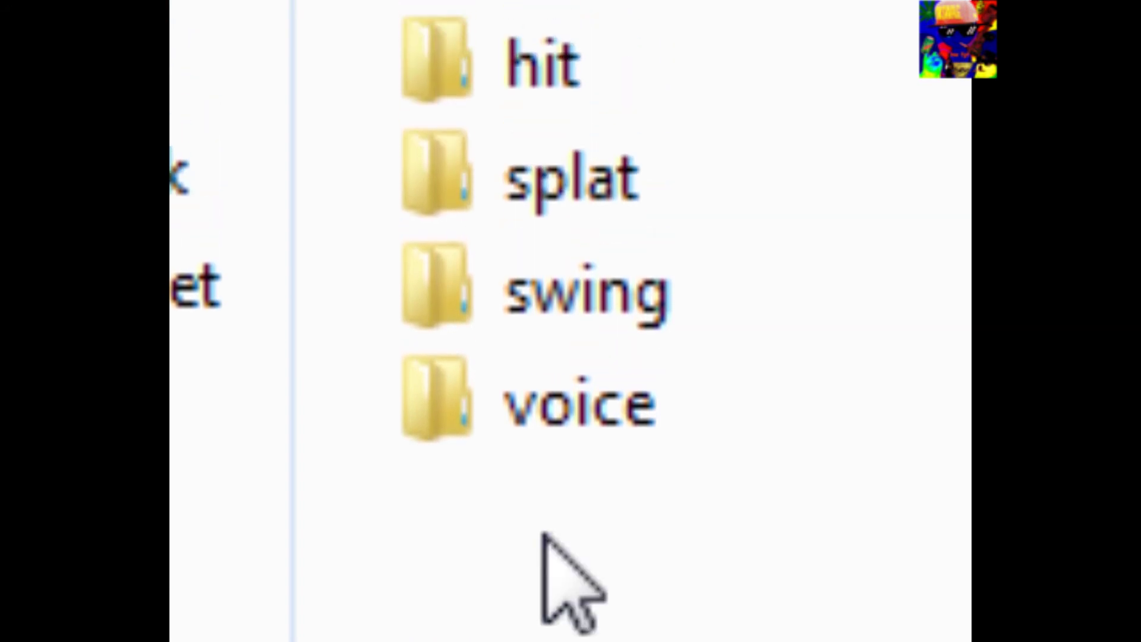
{"action": "double_click", "coordinate": [533, 553]}
{"action": "scroll", "coordinate": [571, 535], "scroll_direction": "up", "scroll_amount": 2}
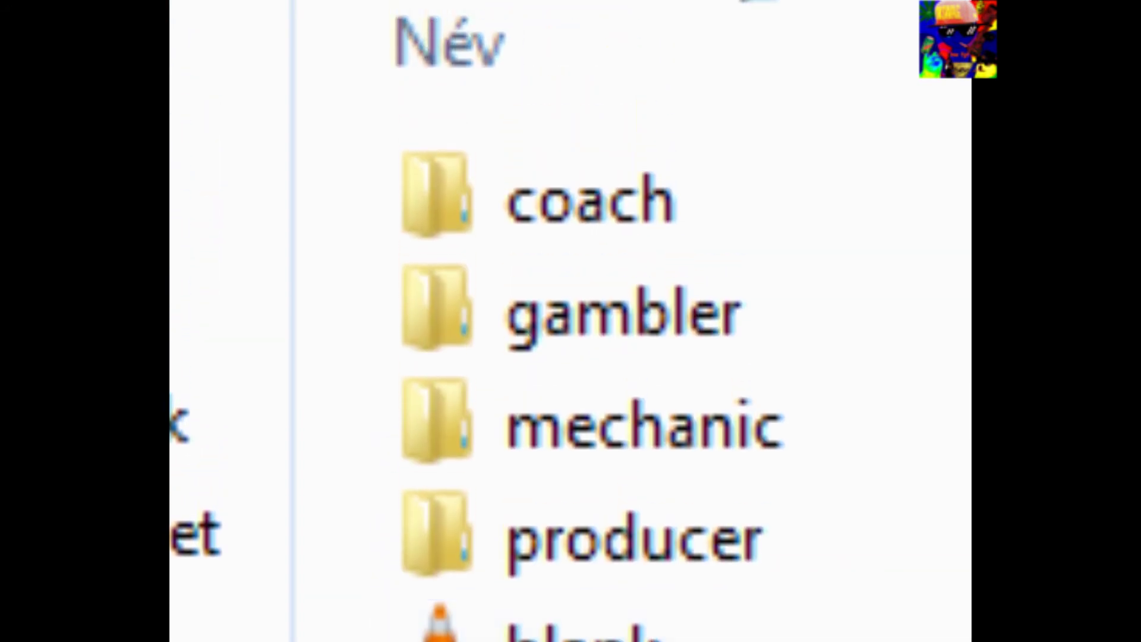
Look over the character voice folders and open the game's coach folder
{"action": "left_click", "coordinate": [642, 200]}
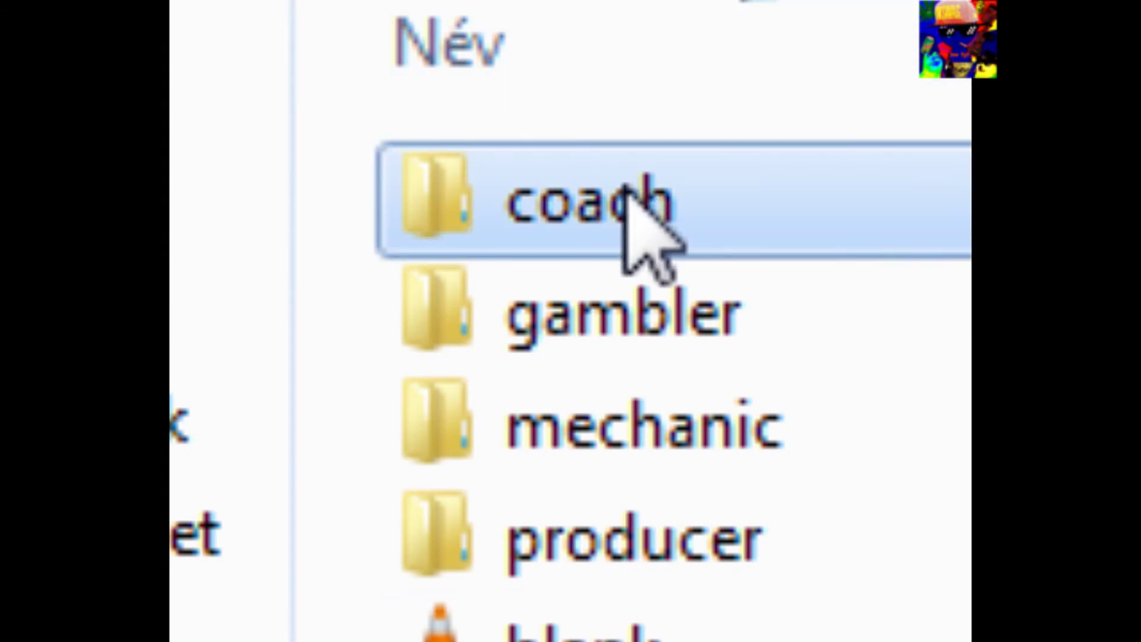
{"action": "key", "text": "Down"}
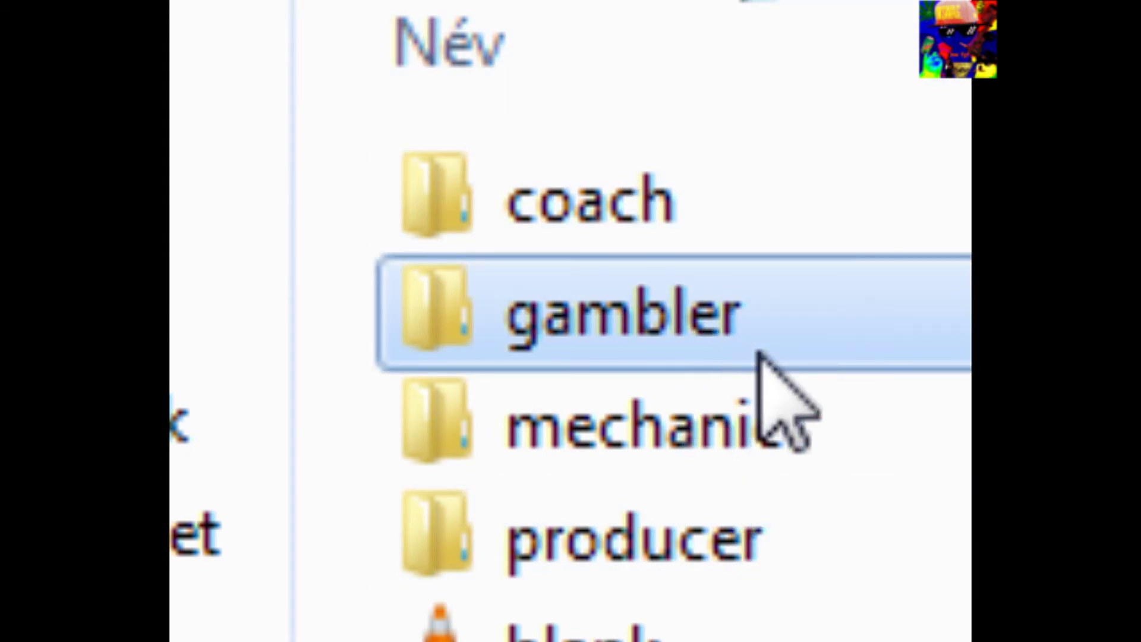
{"action": "key", "text": "Down"}
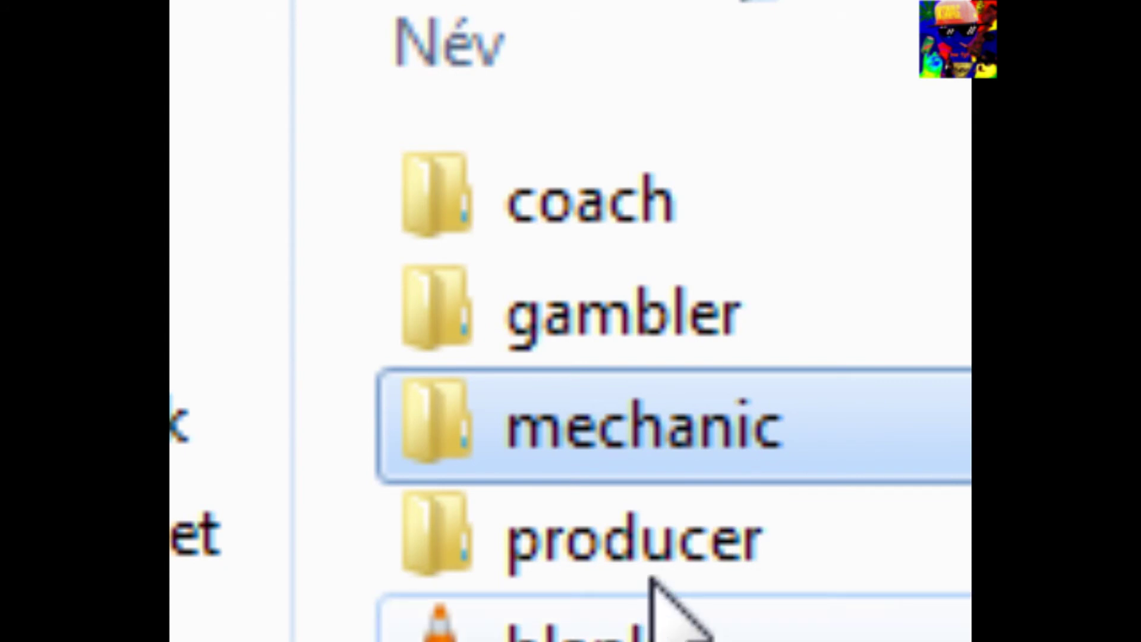
{"action": "left_click", "coordinate": [669, 589]}
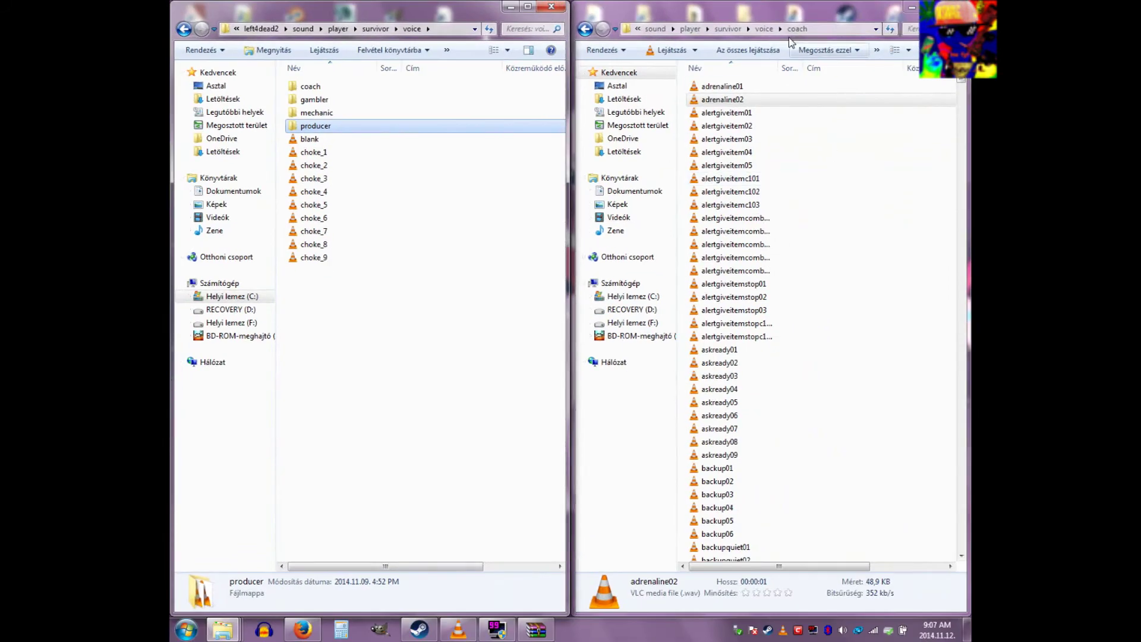
{"action": "left_click", "coordinate": [722, 86]}
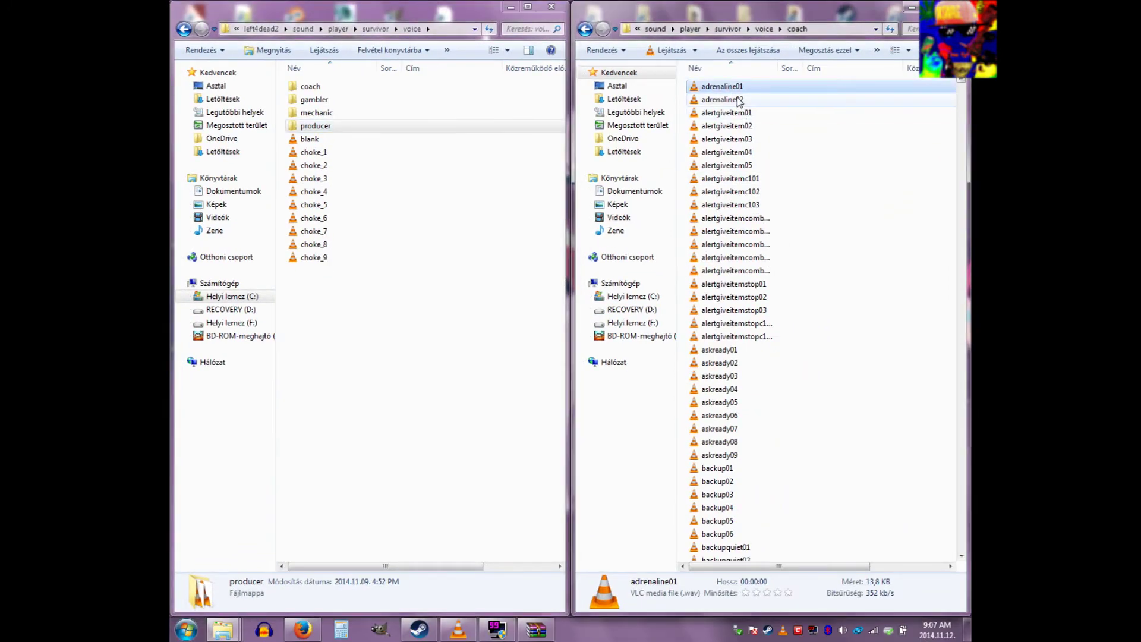
{"action": "double_click", "coordinate": [307, 85]}
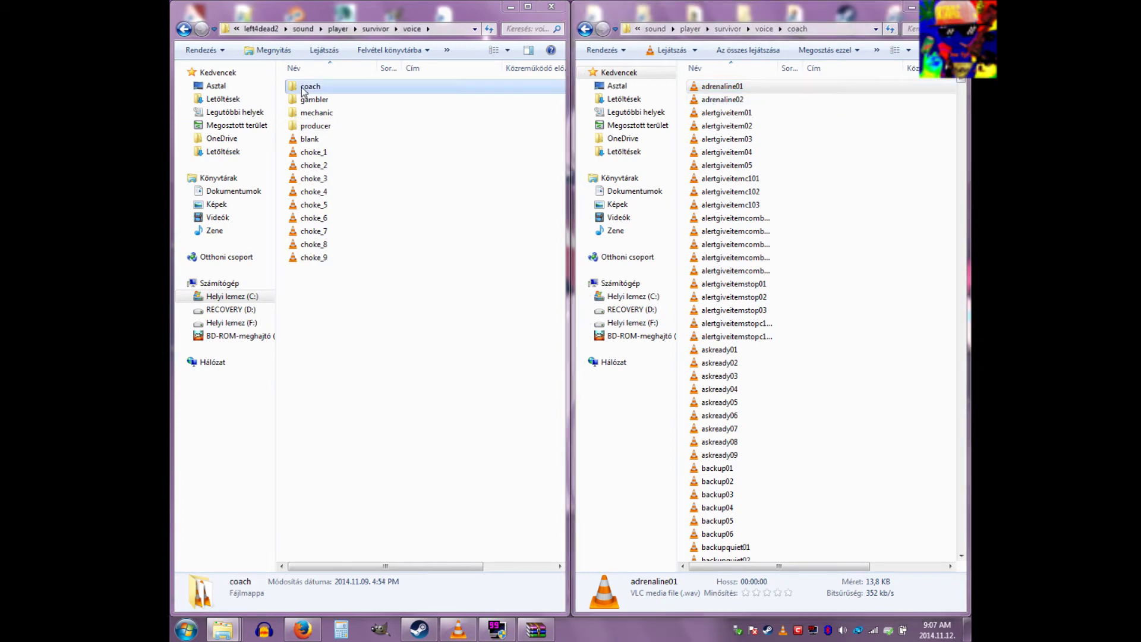
Copy all 1,411 mod voice files into the game's coach folder, replacing on every conflict
{"action": "left_click", "coordinate": [722, 86]}
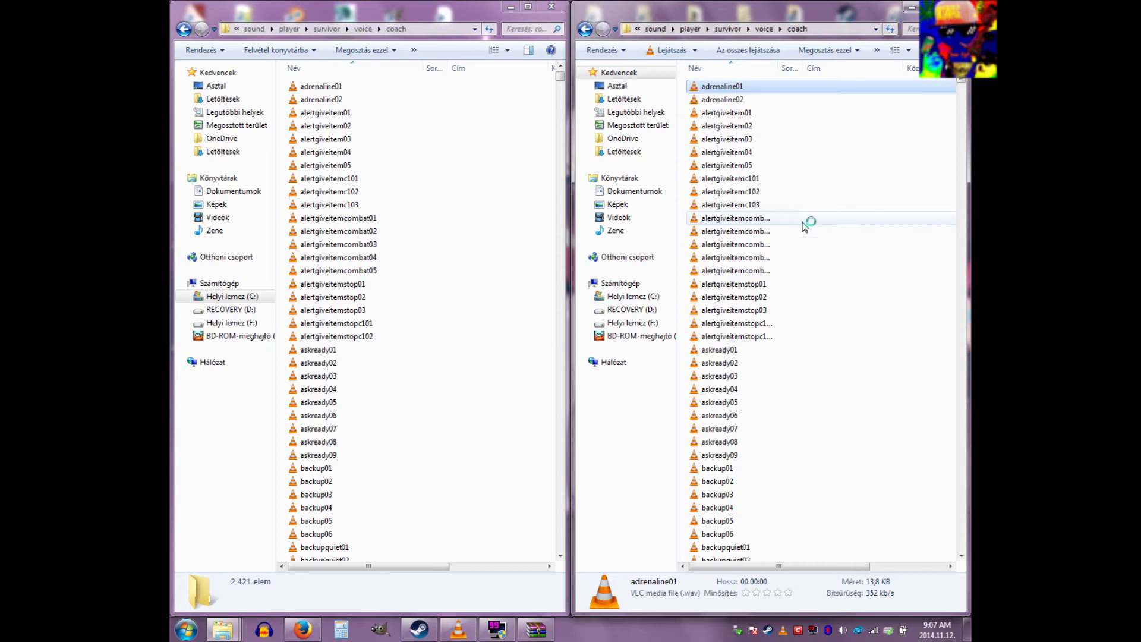
{"action": "key", "text": "ctrl+a"}
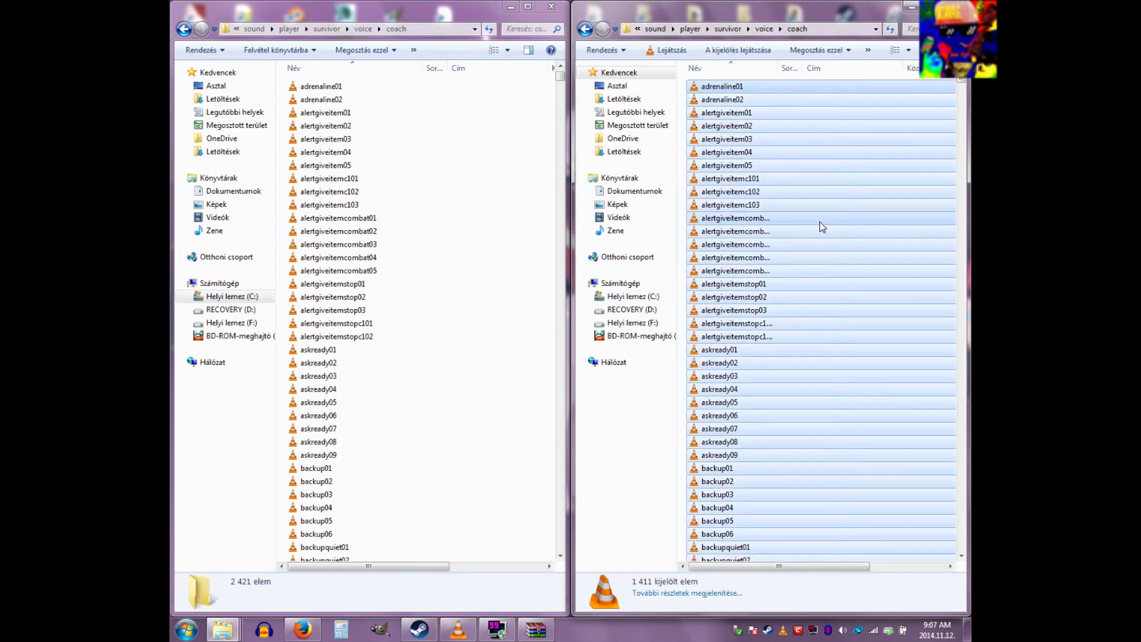
{"action": "left_click", "coordinate": [357, 375]}
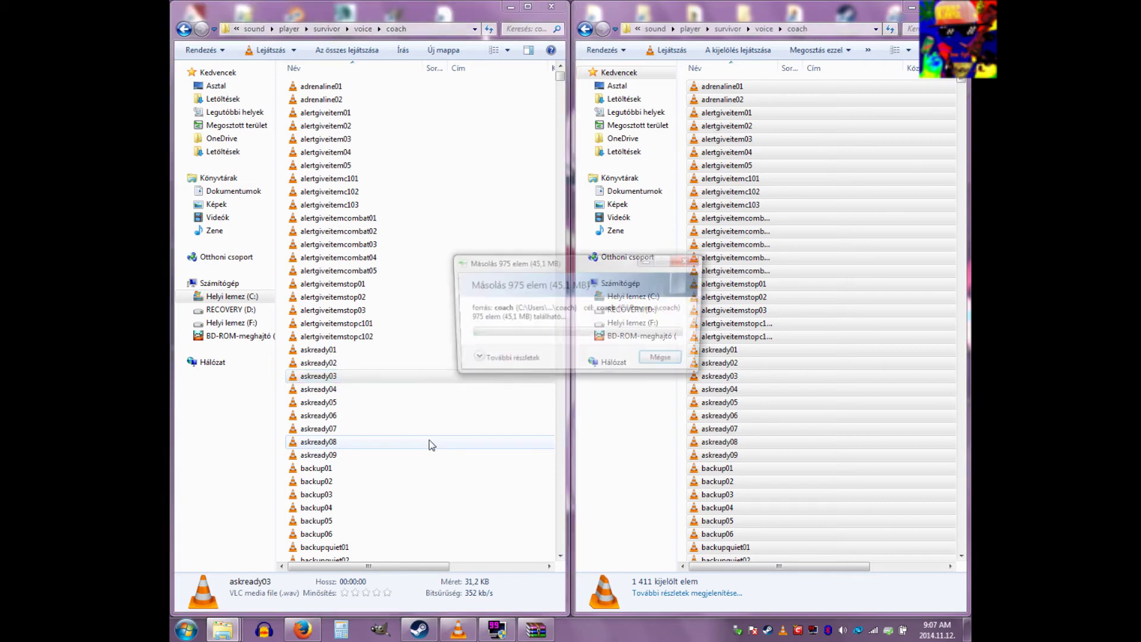
{"action": "left_click", "coordinate": [475, 451]}
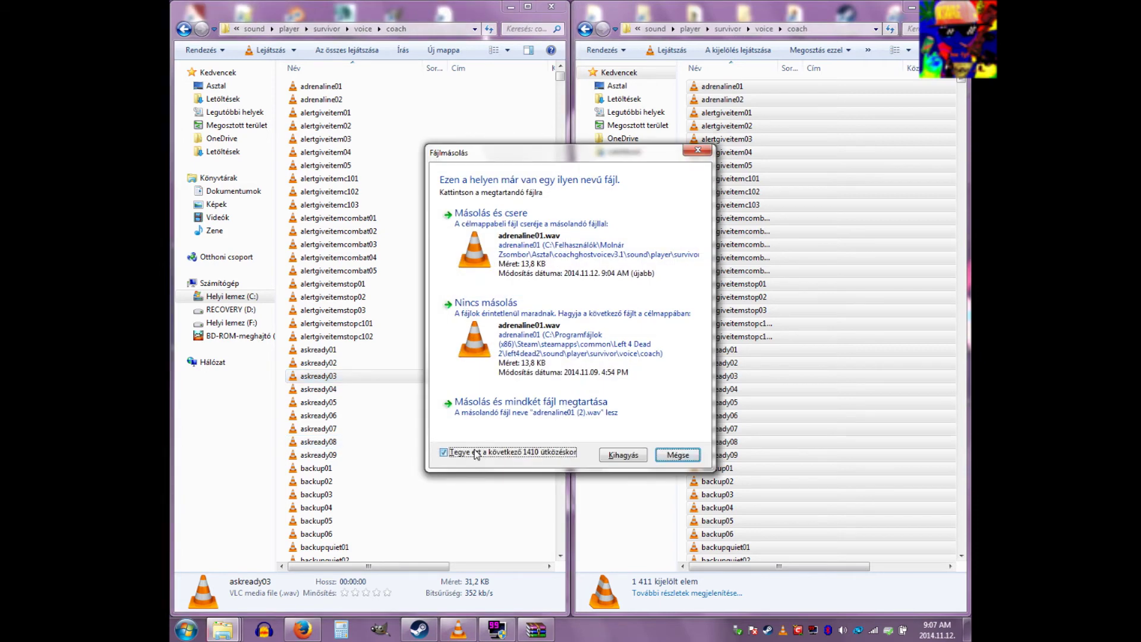
{"action": "left_click", "coordinate": [535, 241]}
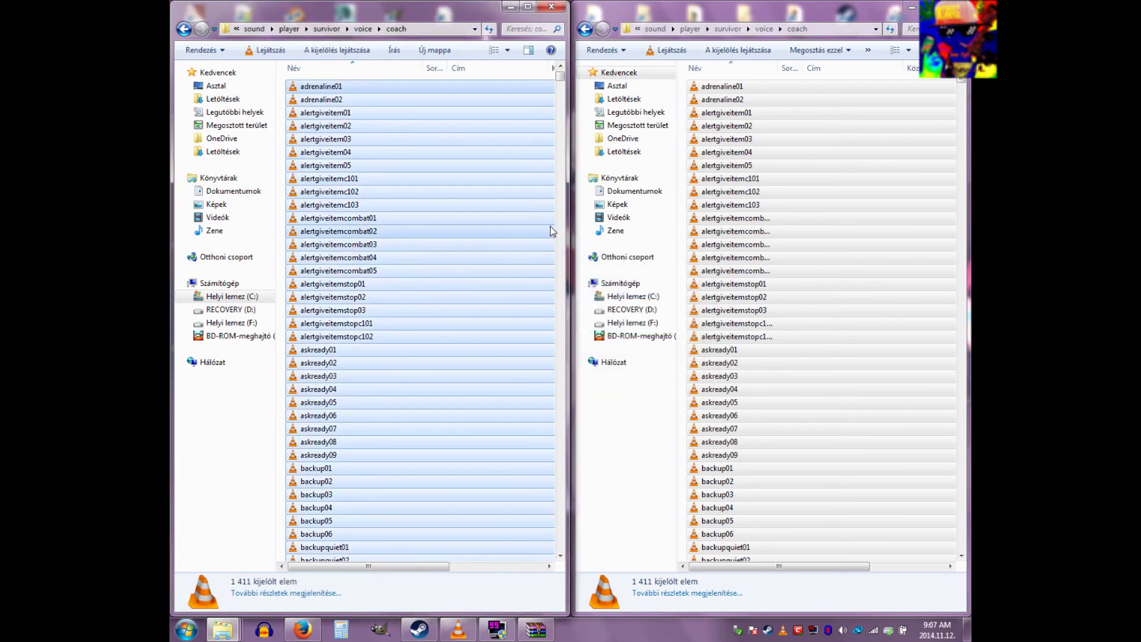
Close both Explorer folder windows
{"action": "left_click", "coordinate": [559, 12]}
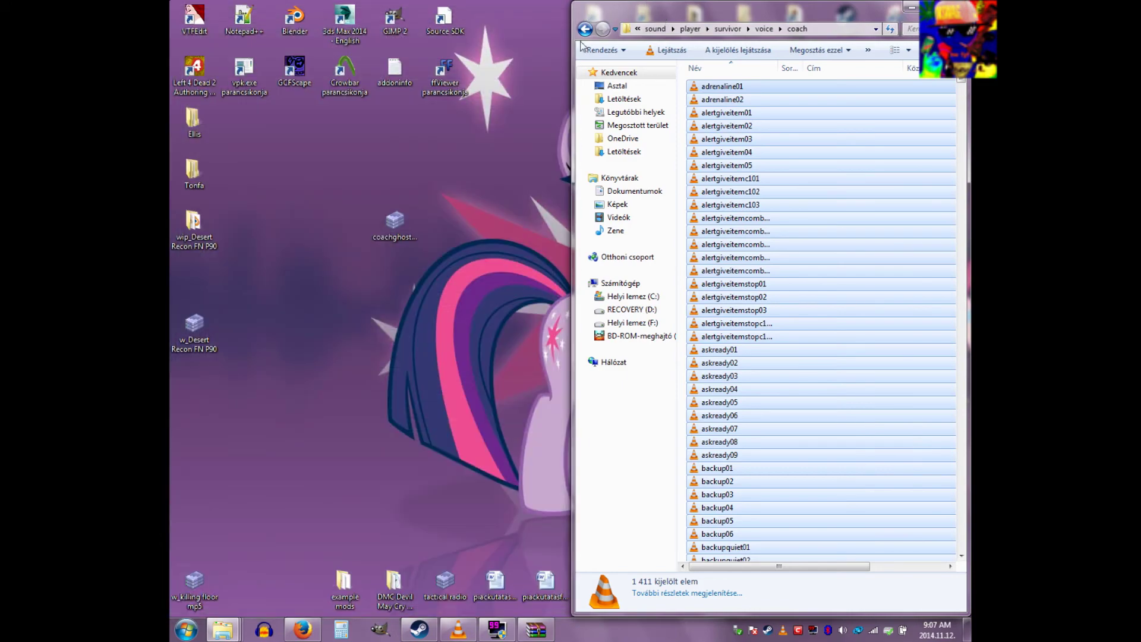
{"action": "left_click_drag", "start_coordinate": [713, 10], "coordinate": [178, 268]}
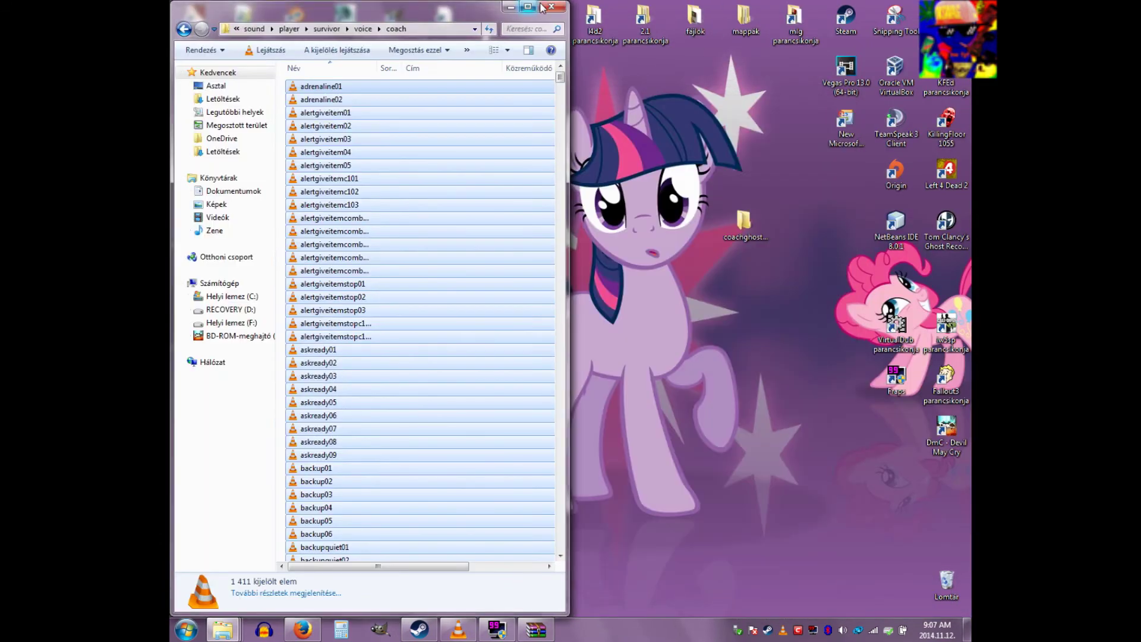
{"action": "left_click", "coordinate": [559, 9]}
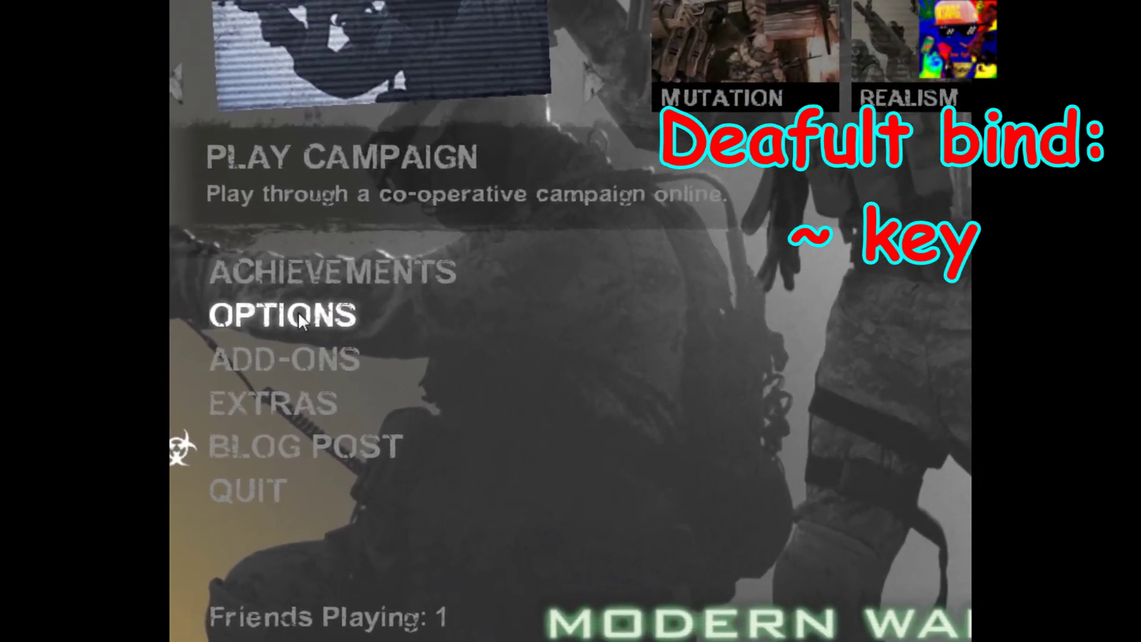
Keep Allow Developer Console Enabled under Keyboard/Mouse options, then open Play Single Player
{"action": "left_click", "coordinate": [347, 381]}
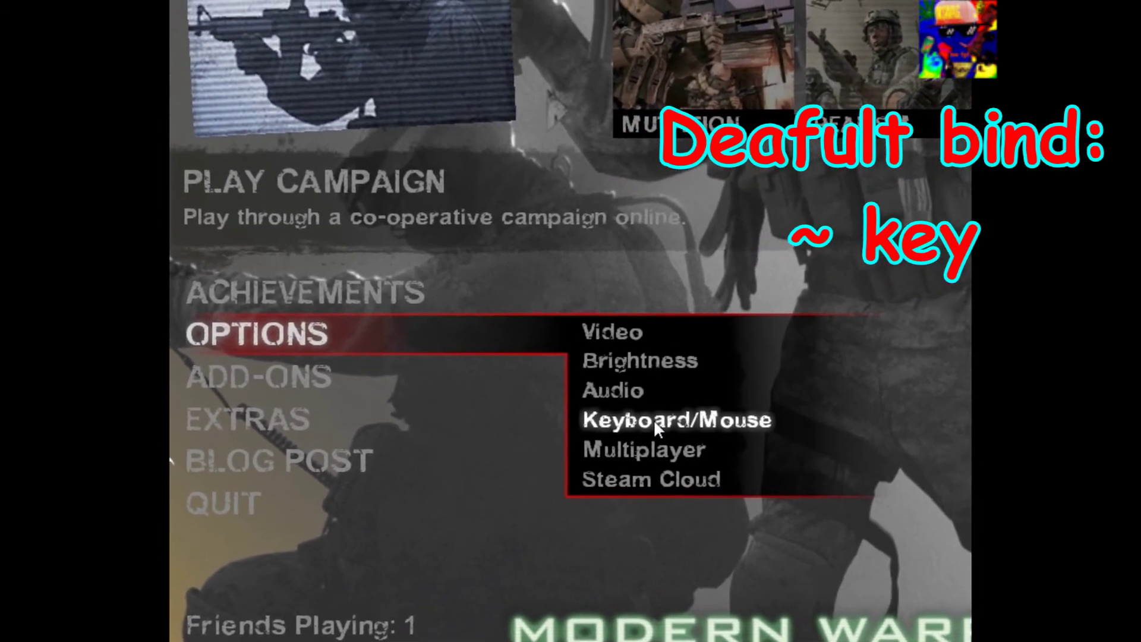
{"action": "left_click", "coordinate": [634, 428]}
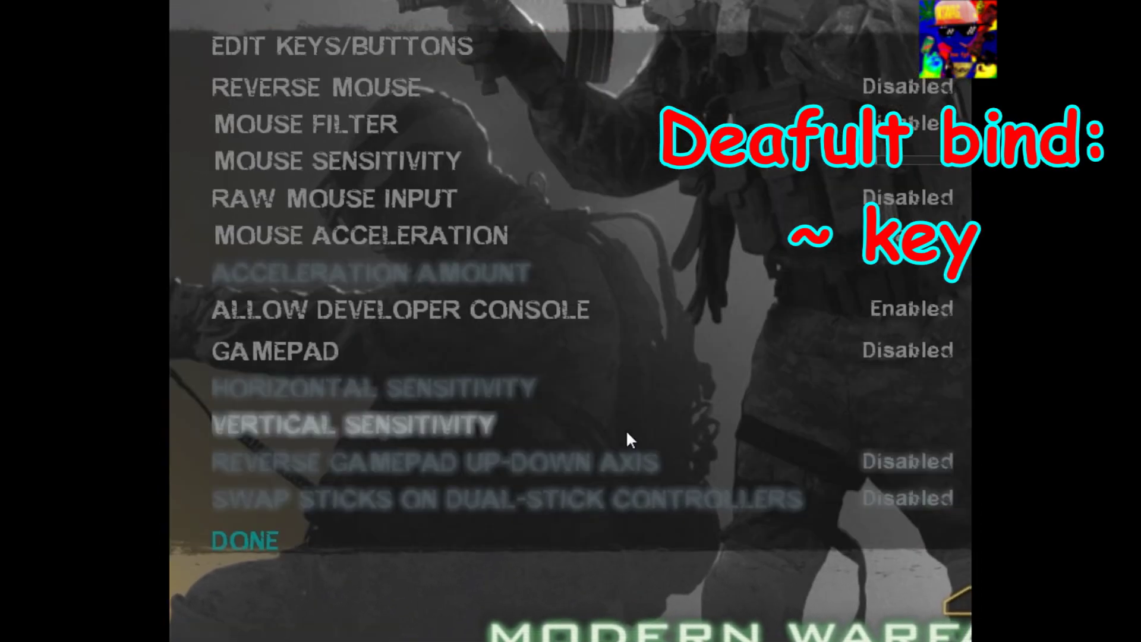
{"action": "left_click", "coordinate": [405, 309]}
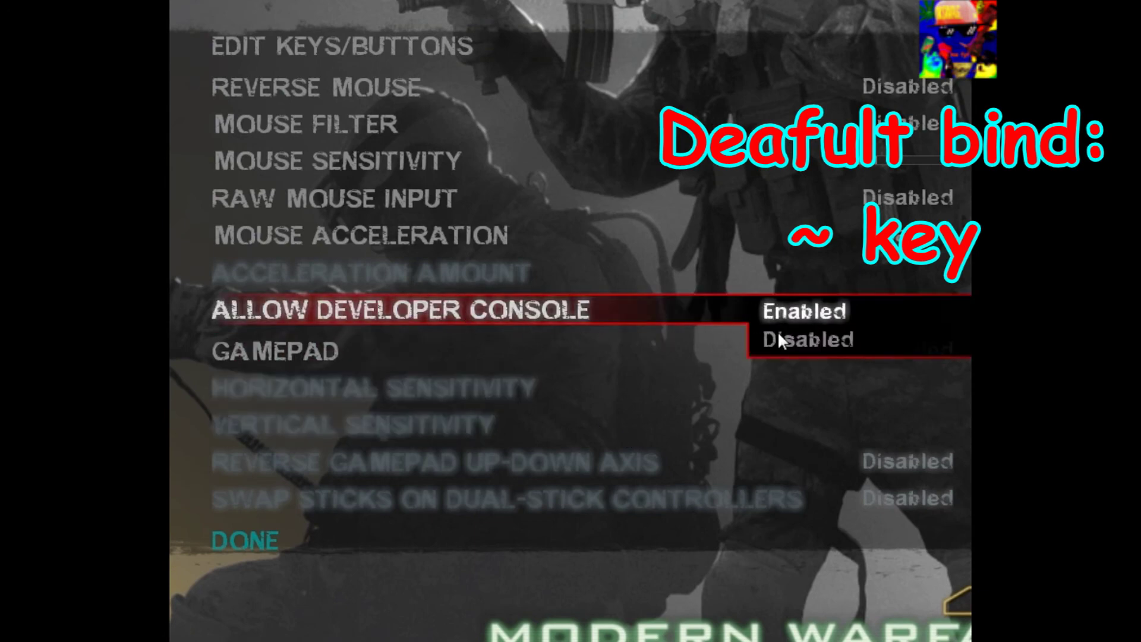
{"action": "left_click", "coordinate": [784, 311]}
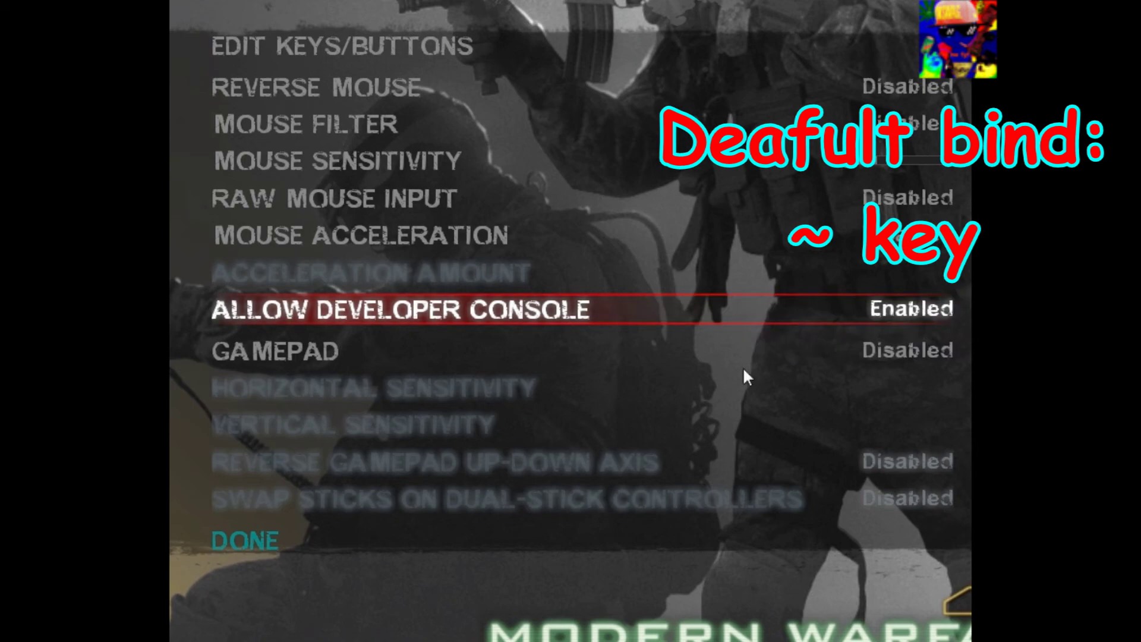
{"action": "left_click", "coordinate": [231, 548]}
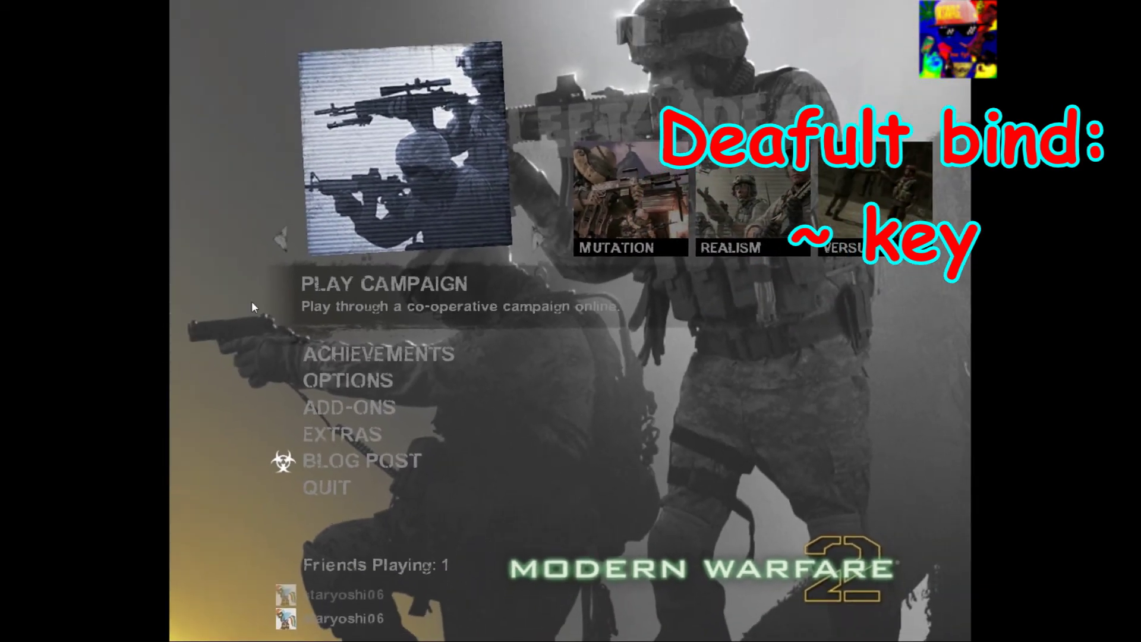
{"action": "left_click", "coordinate": [279, 239]}
{"action": "left_click", "coordinate": [389, 283]}
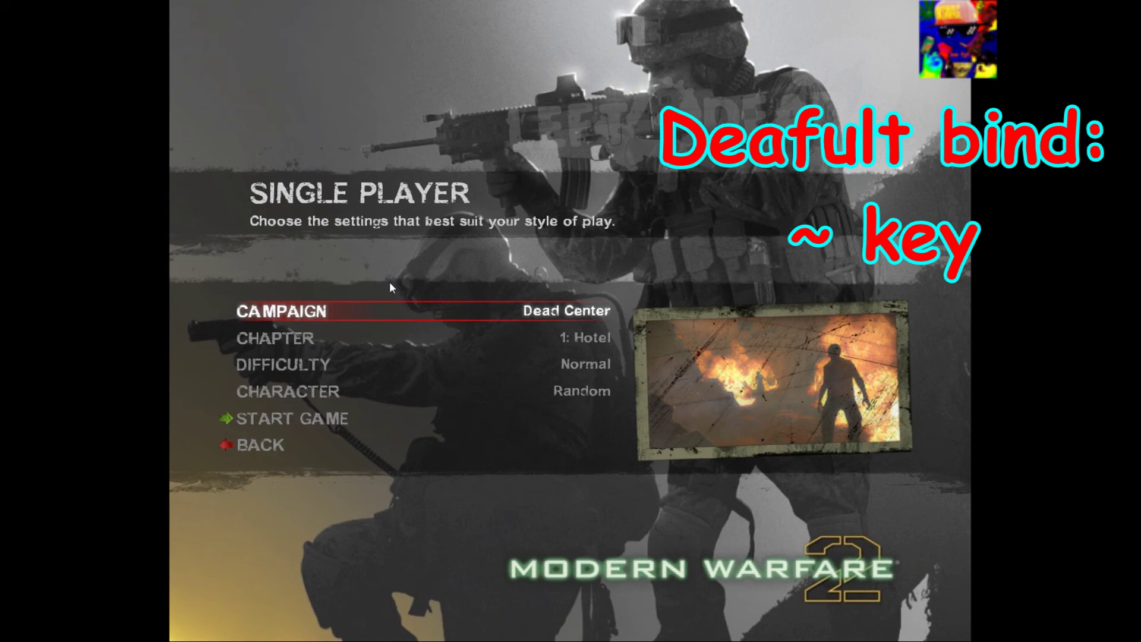
Bring up the Left 4 Dead 2 console and autocomplete the snd_updateaudiocache command
{"action": "key", "text": "grave"}
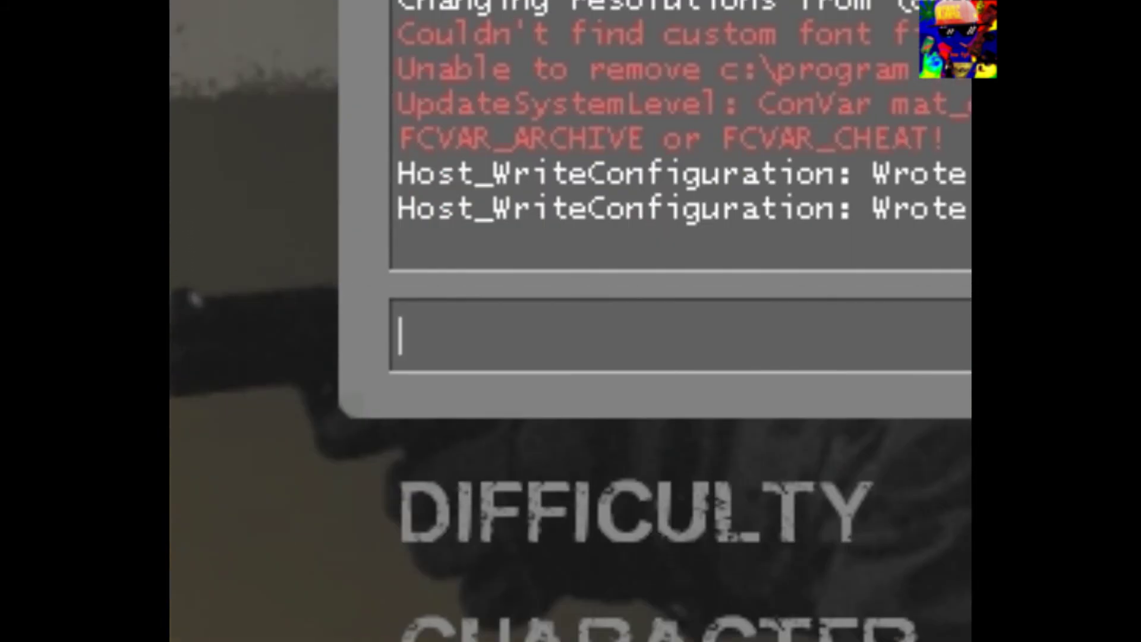
{"action": "type", "text": "snd"}
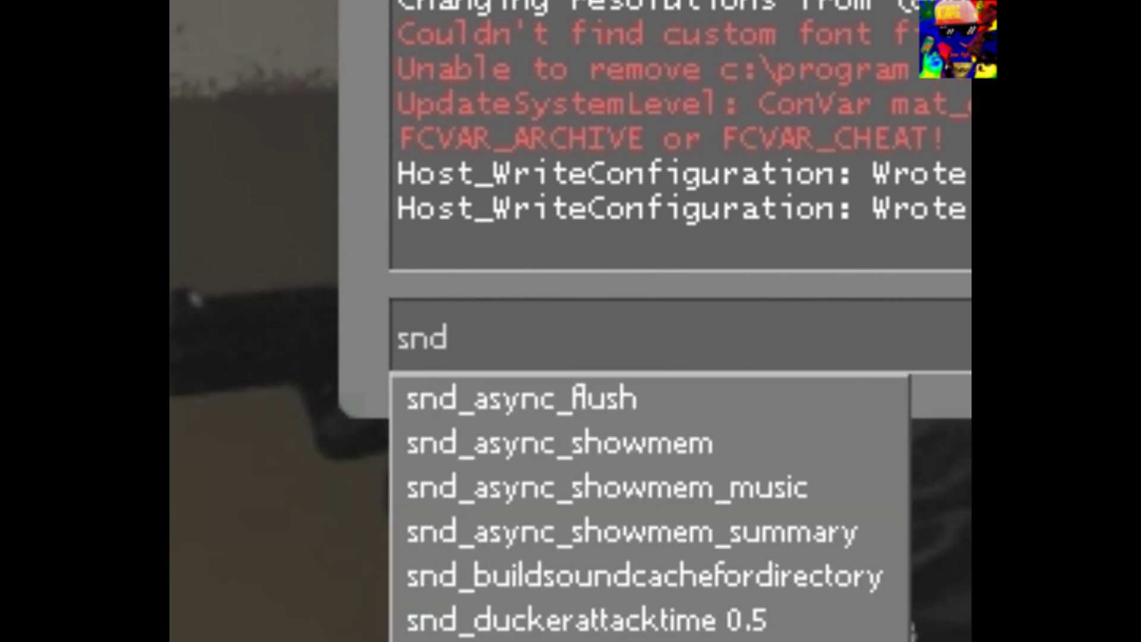
{"action": "type", "text": "_u"}
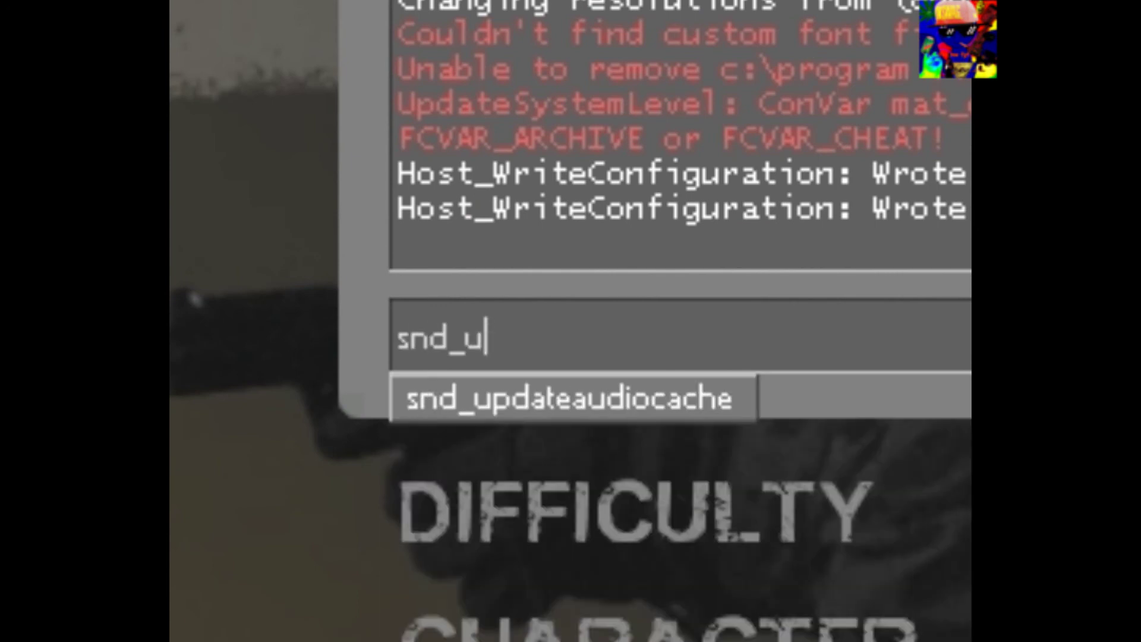
{"action": "key", "text": "Tab"}
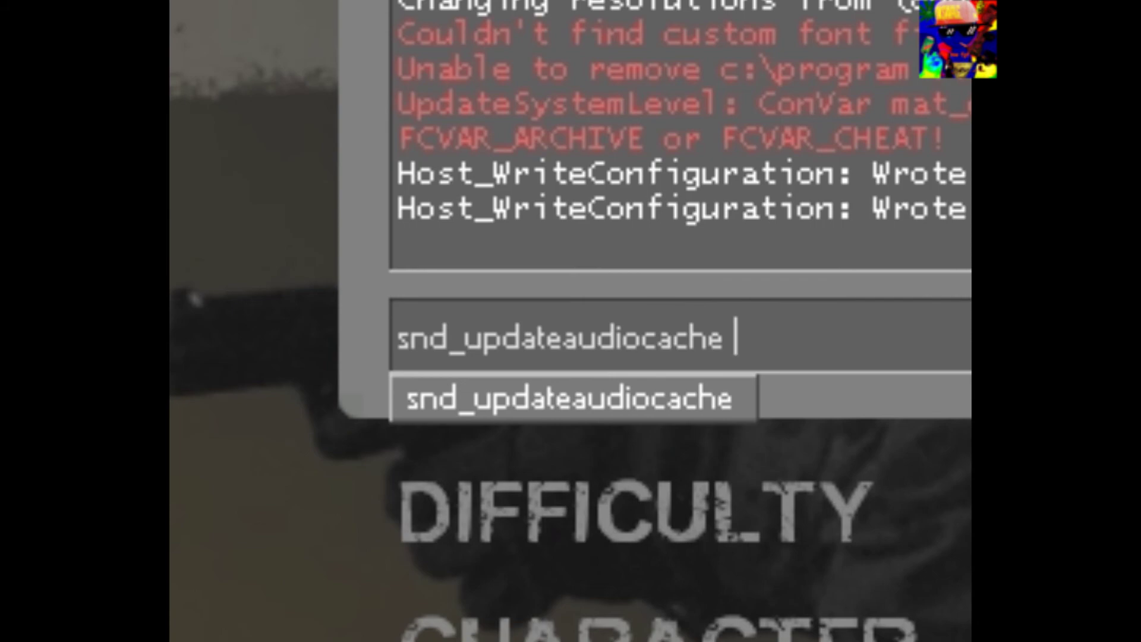